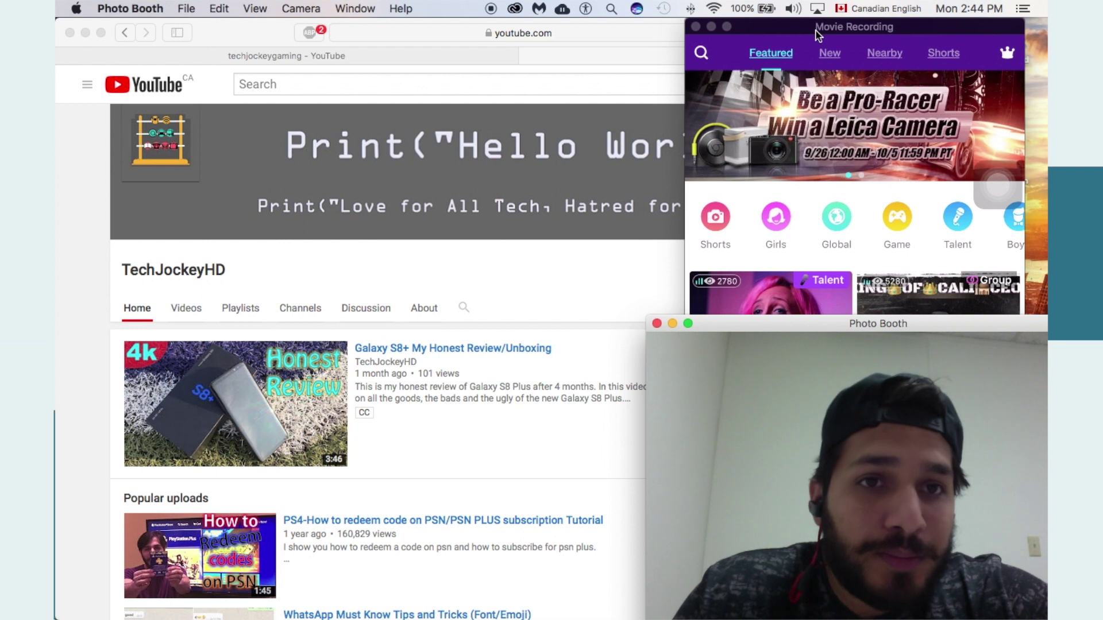
Move the mirrored phone recording to the middle of the screen, beside the Photo Booth webcam.
left_click_drag(818, 34, 460, 5)
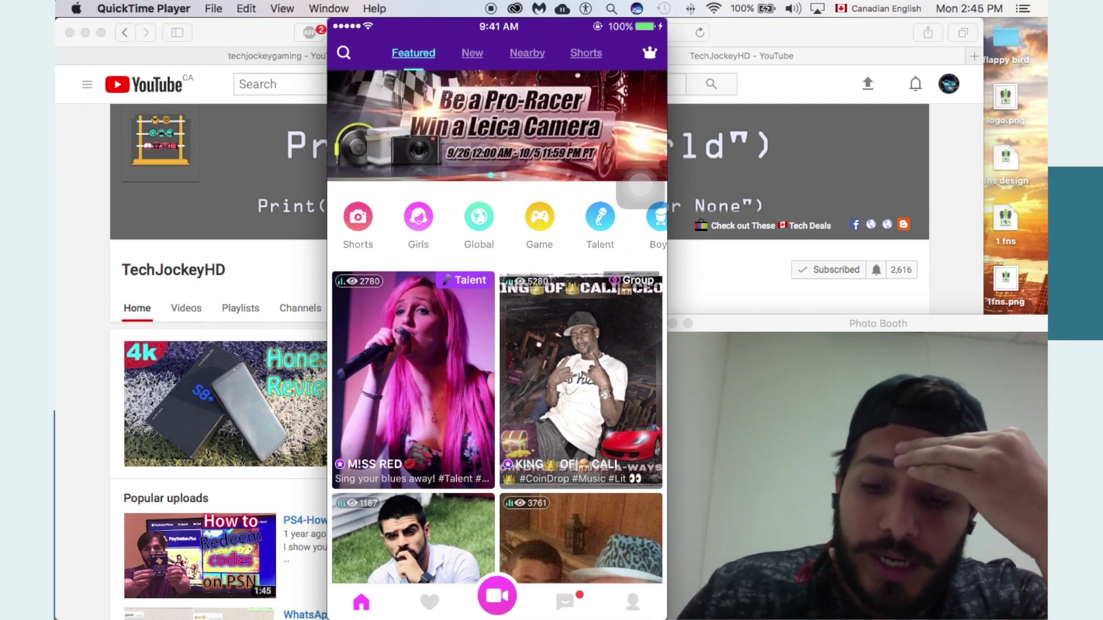
Bring up Live.me's broadcast options and open the Game category of live streams.
left_click(496, 596)
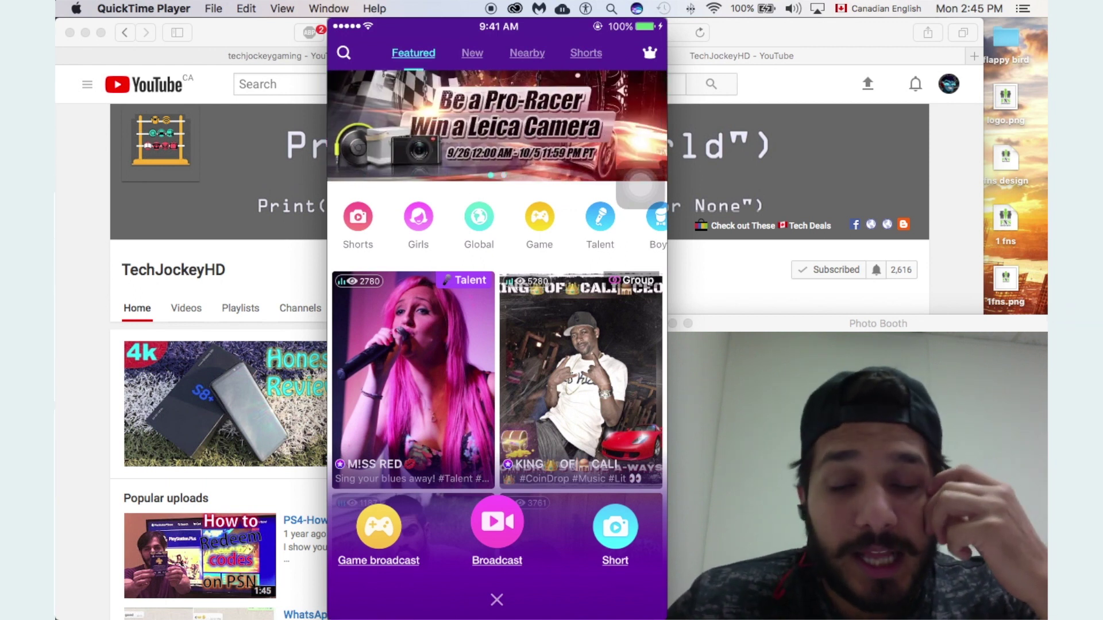
mouse_move(478, 330)
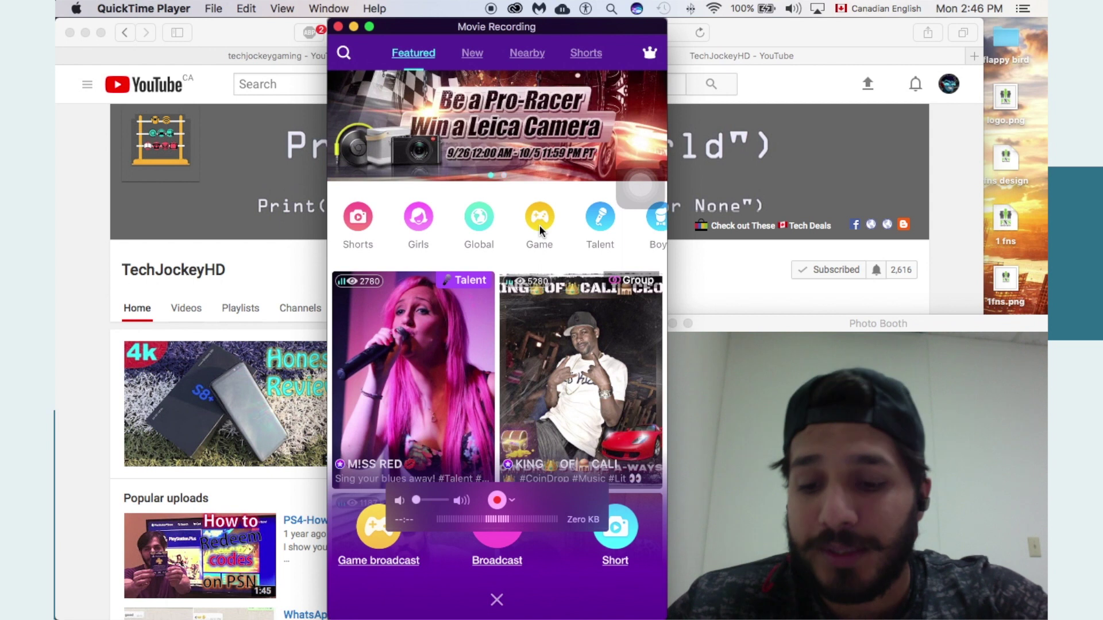
left_click(539, 226)
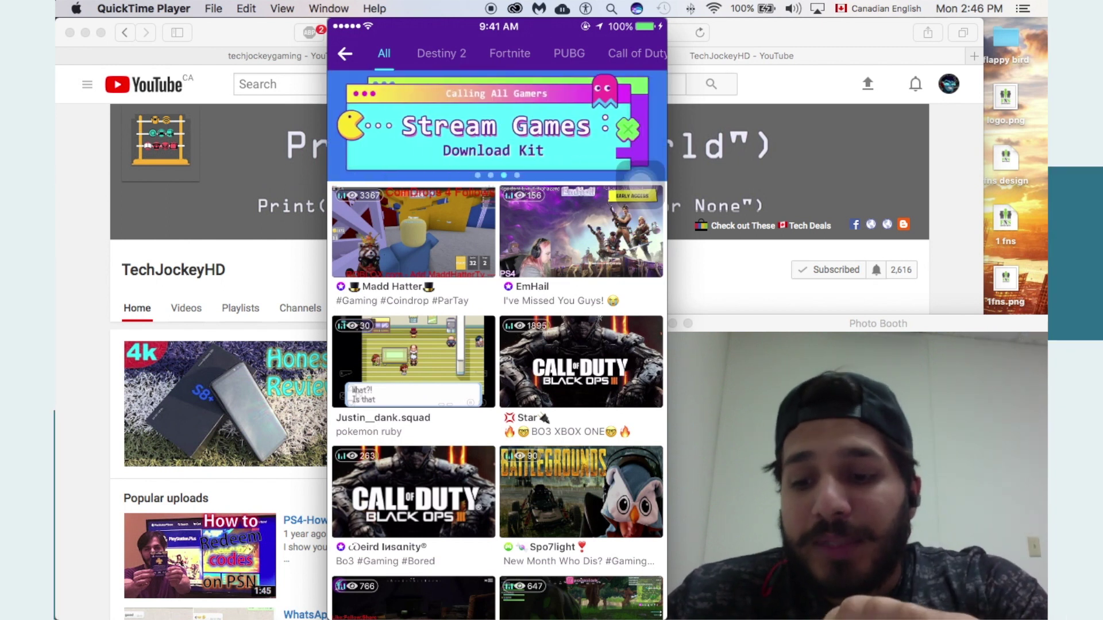
Open the Stream Games Download Kit banner to reach the Name your broadcast setup screen.
left_click(640, 183)
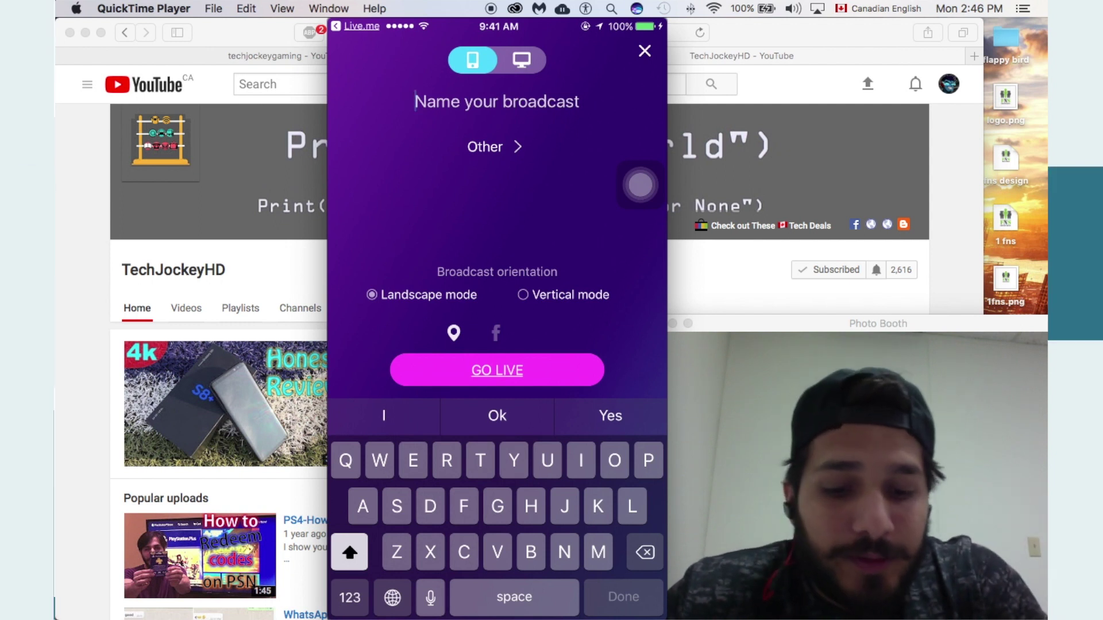
Change the broadcast orientation option, moving the Live.me setup toward PC game broadcasting.
left_click(523, 295)
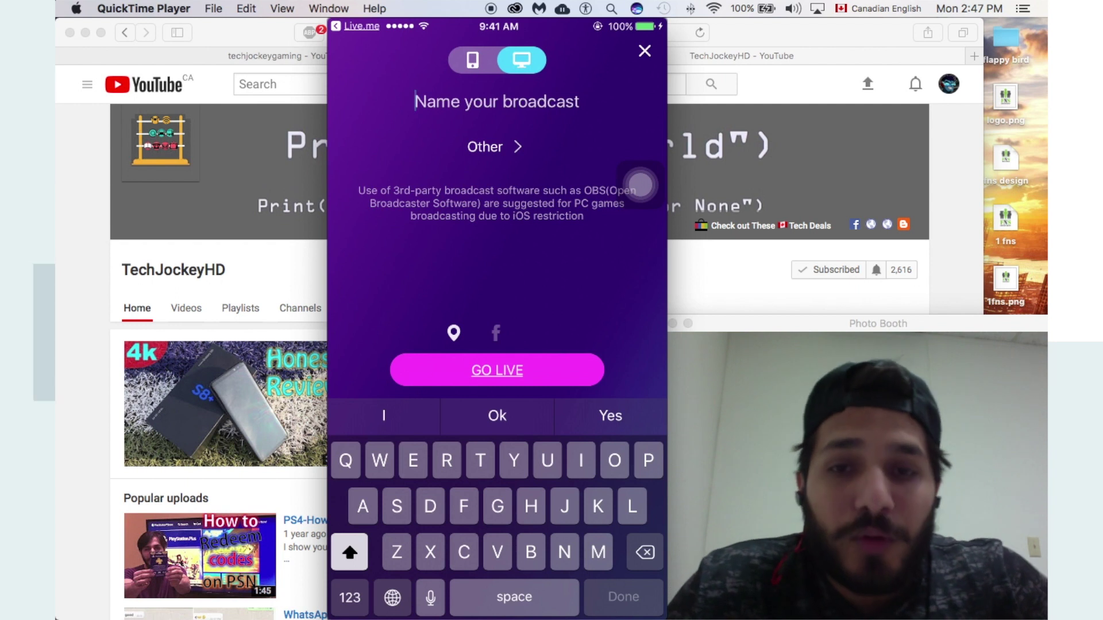
Name the broadcast 'Test' and go live to get the RTMP URL and recommended OBS settings.
type("Test")
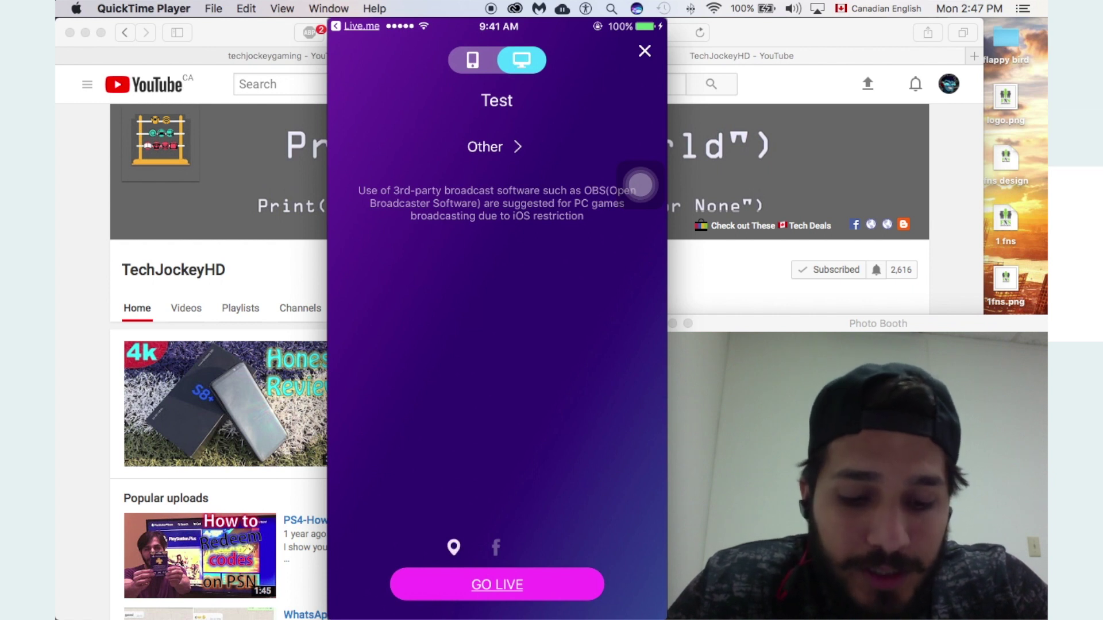
mouse_move(476, 525)
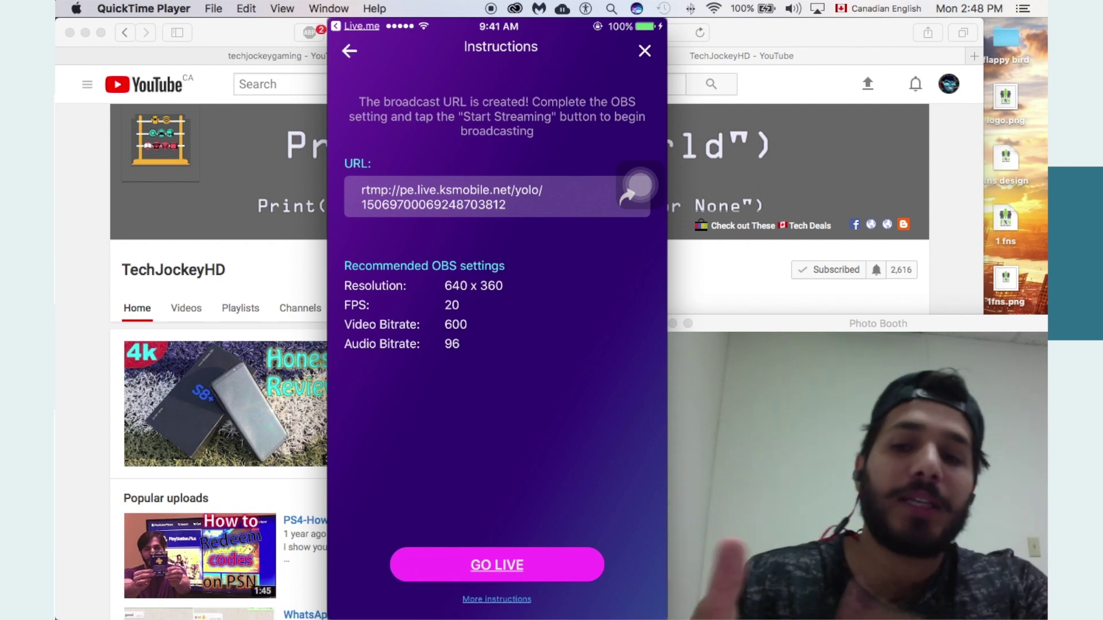
Search the web for 'obs software' in a new Safari tab.
left_click(97, 345)
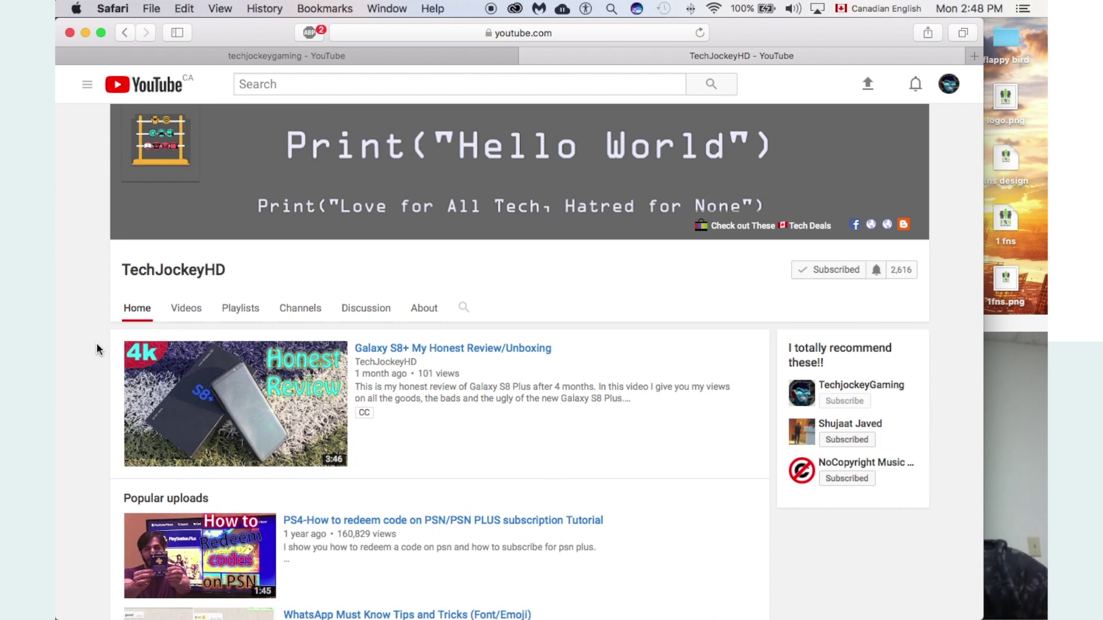
left_click(970, 55)
type("ob")
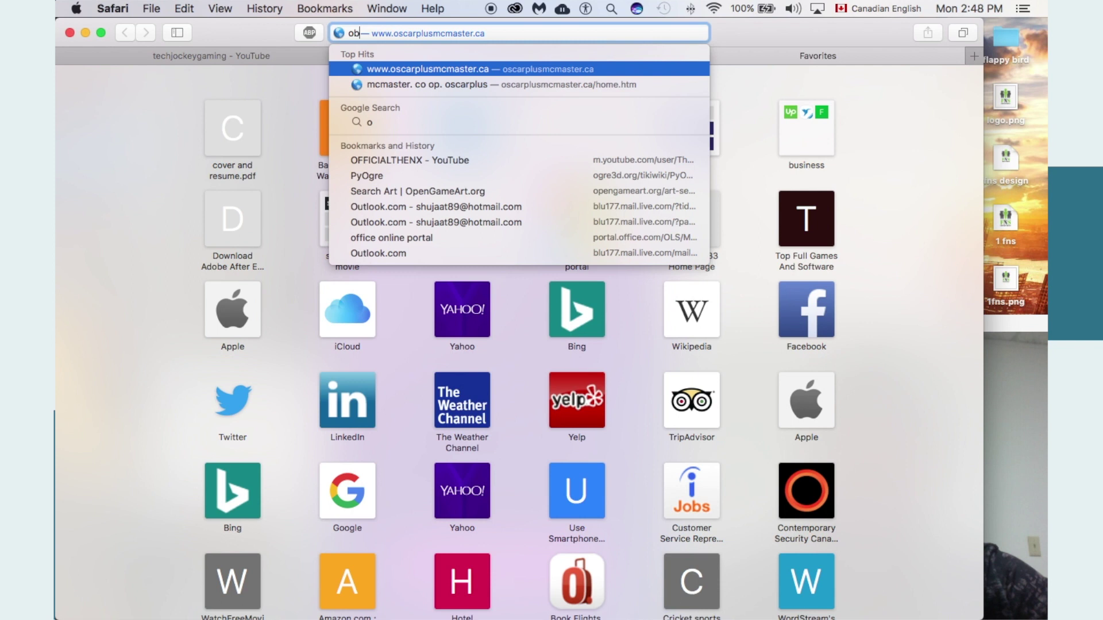
type("s software")
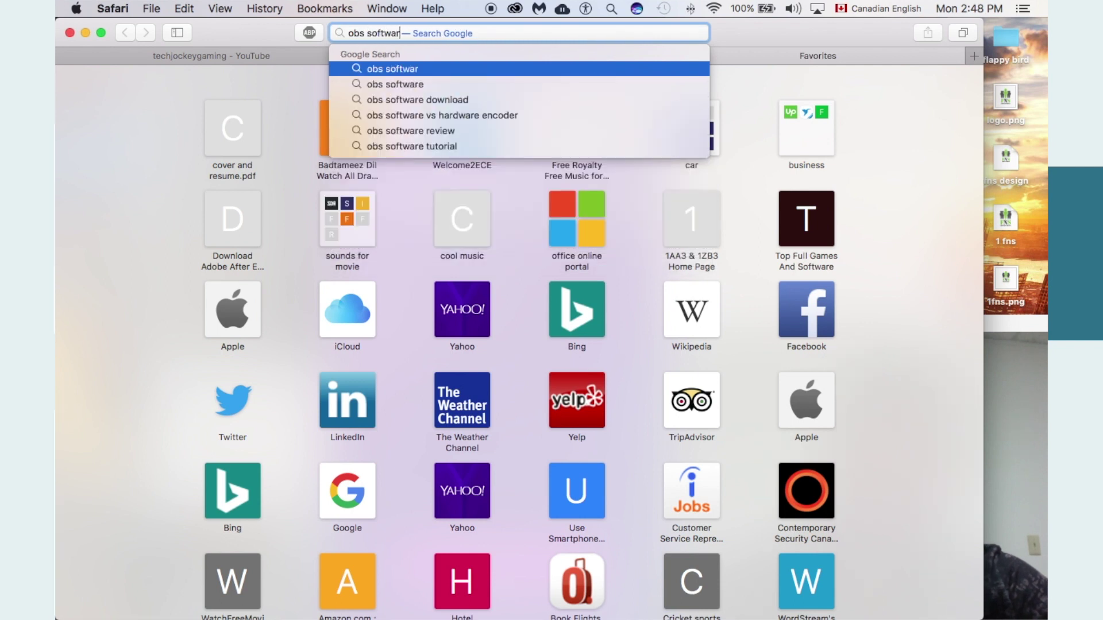
key("Return")
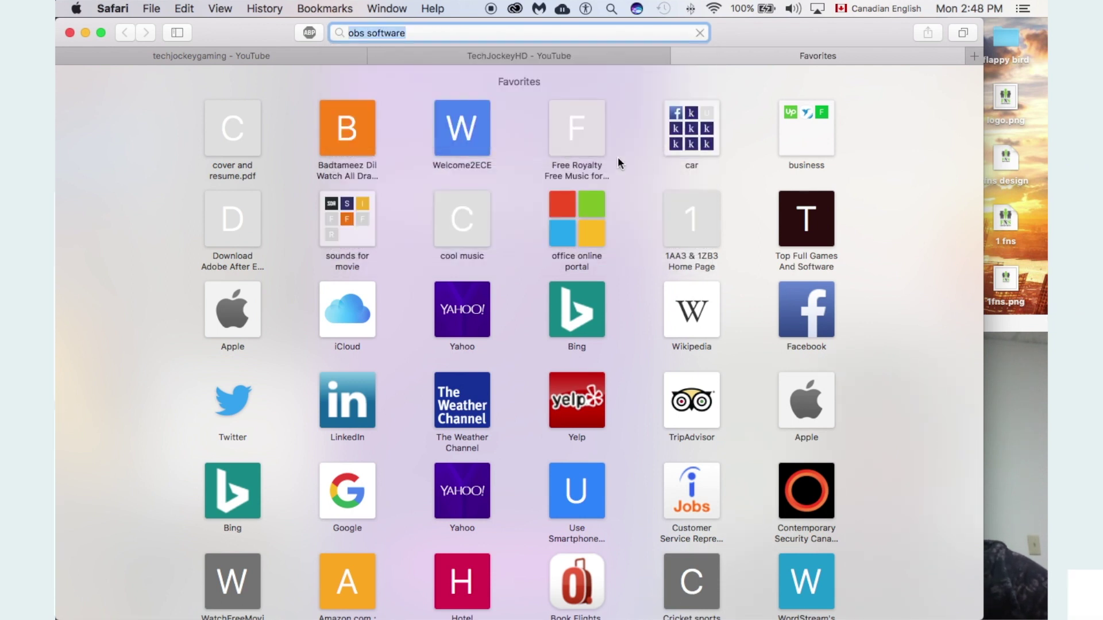
Close the search tab and bring OBS to the front from the Dock.
left_click(680, 55)
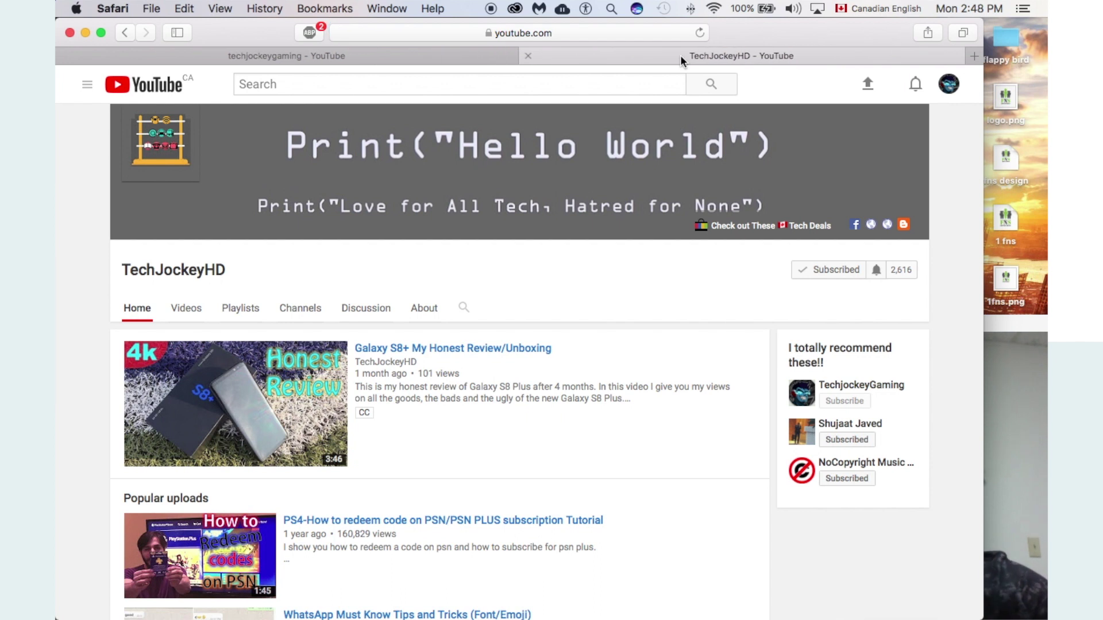
mouse_move(57, 319)
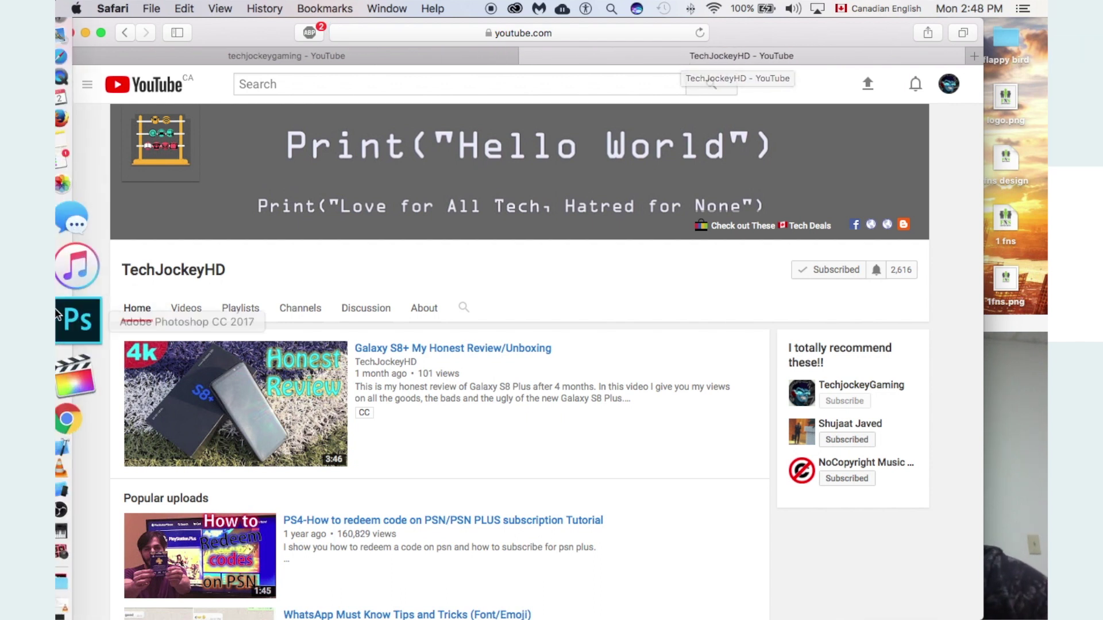
left_click(75, 451)
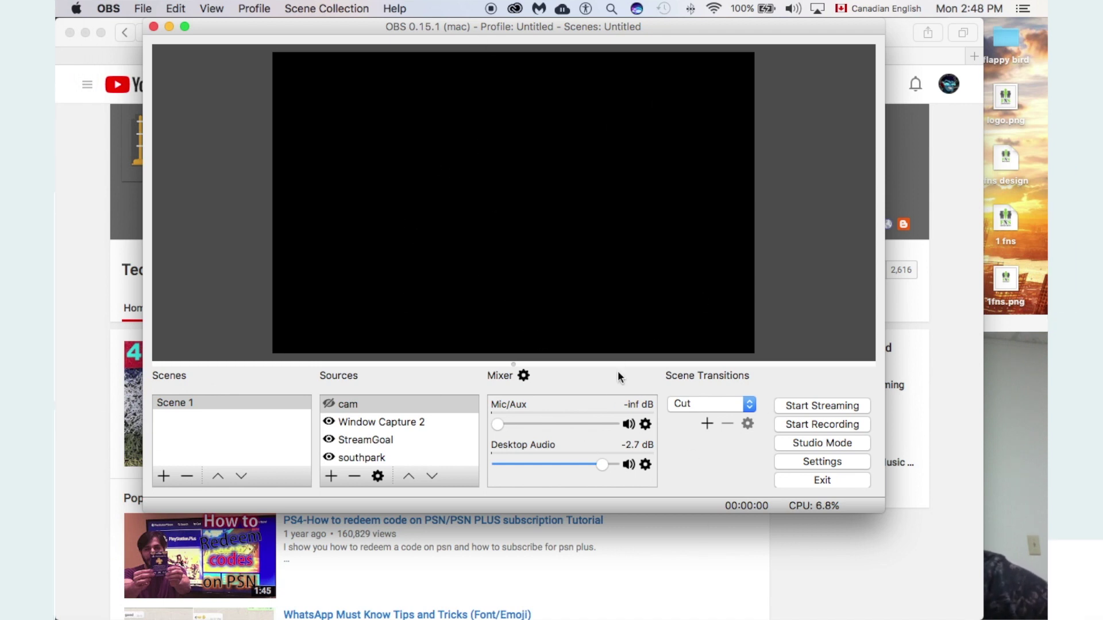
Hide Window Capture 2, StreamGoal, southpark and Window Capture, then open Settings with Scene 1 selected.
left_click(393, 422)
left_click(374, 440)
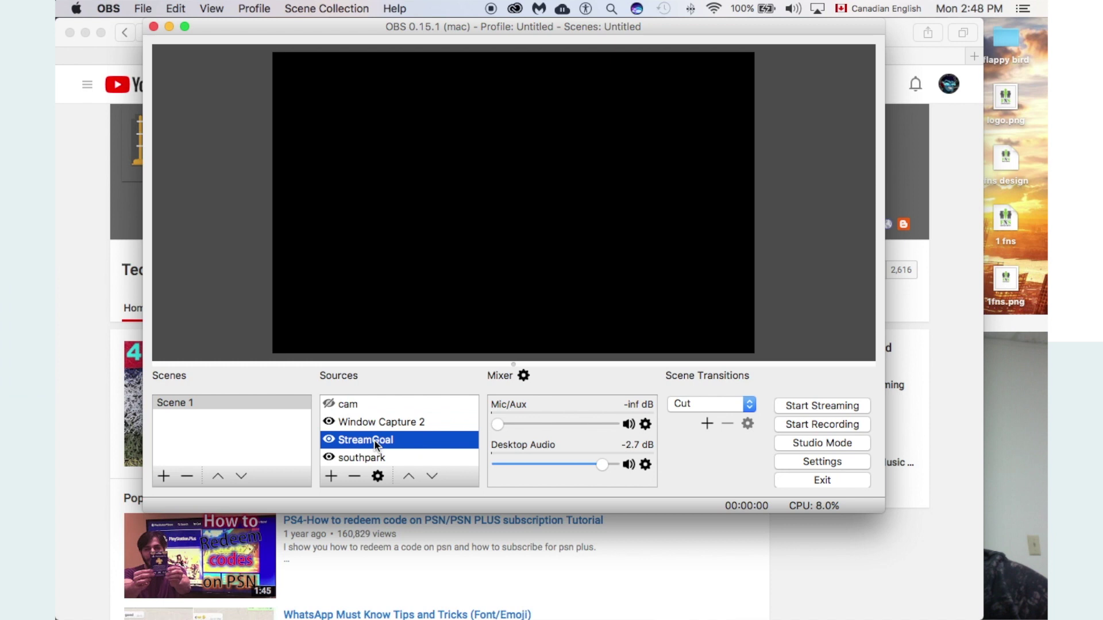
left_click(377, 455)
scroll(377, 453, "down", 1)
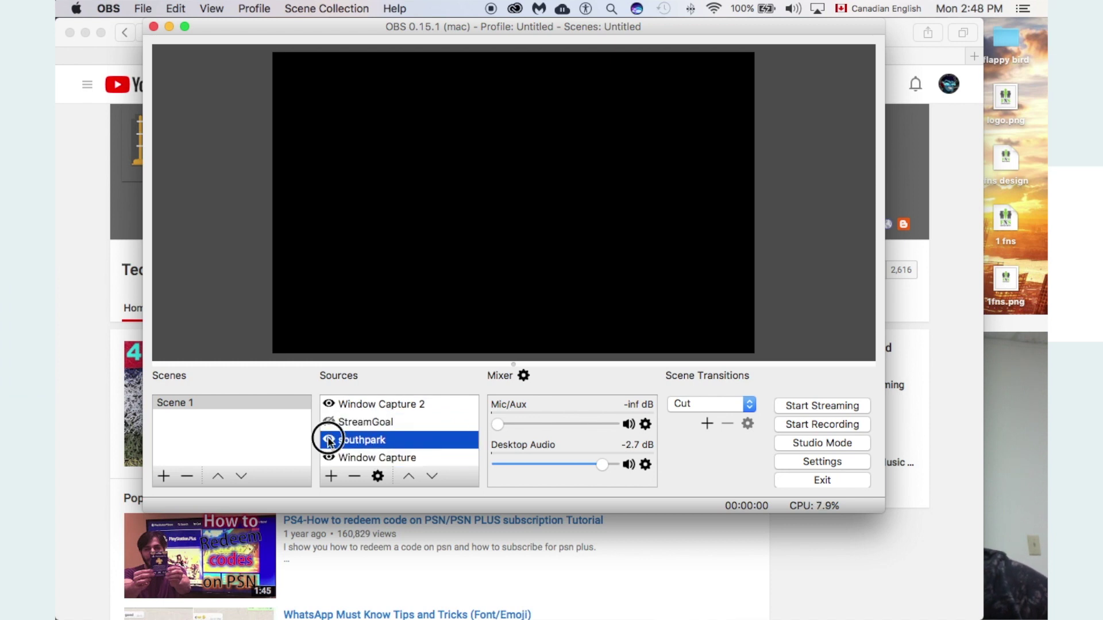
left_click(328, 454)
left_click(327, 403)
scroll(327, 402, "up", 1)
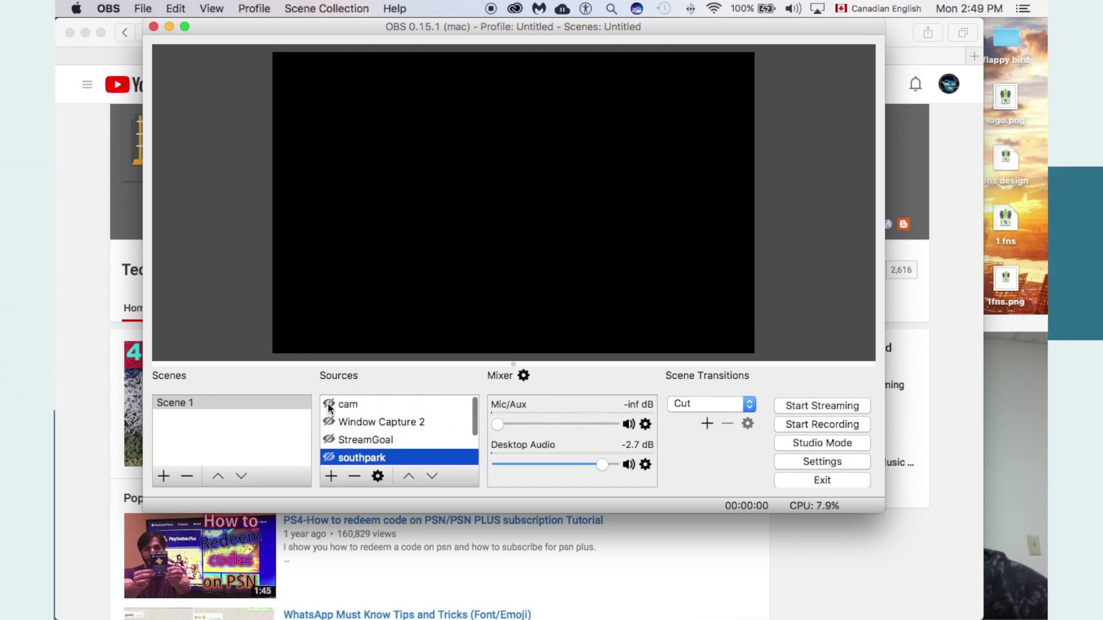
left_click(209, 403)
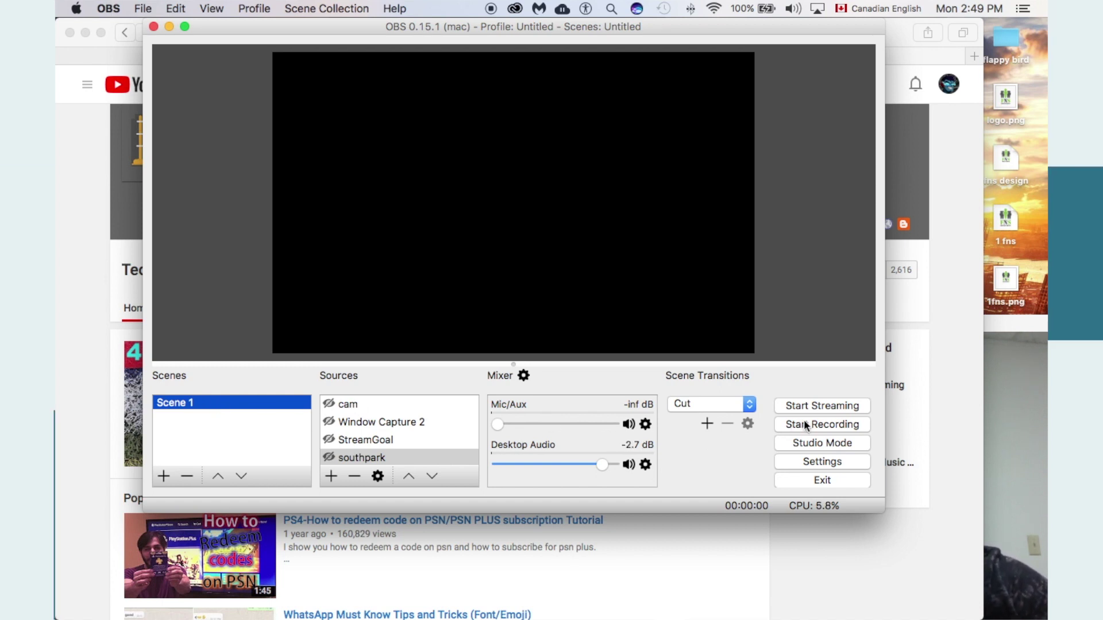
left_click(821, 459)
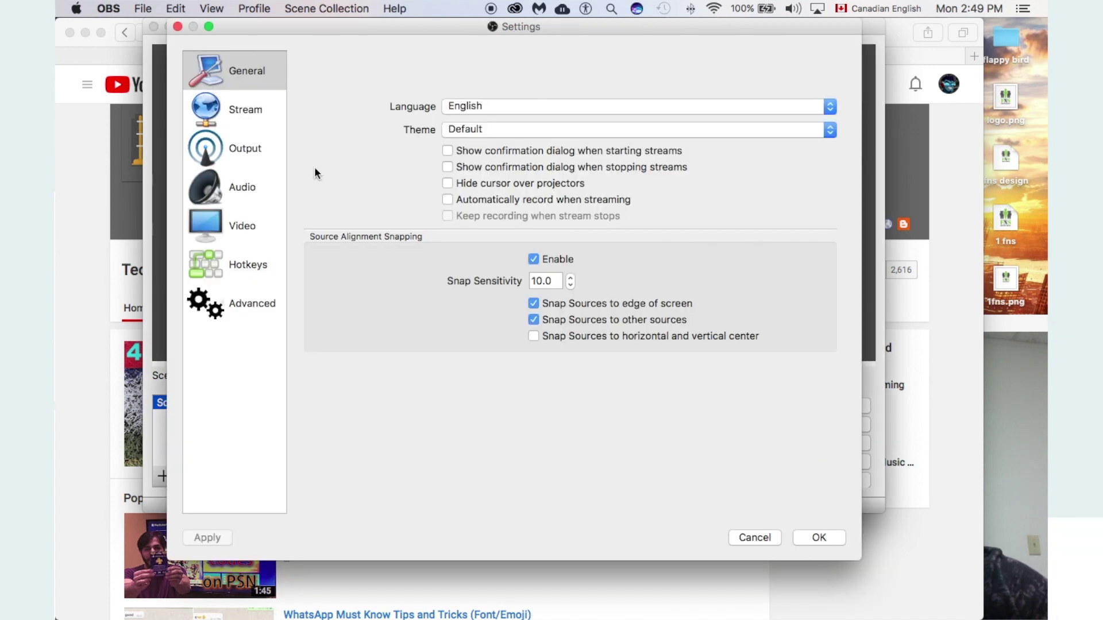
Show the Stream settings page and place the phone mirror at the screen's right edge beside it.
left_click(242, 110)
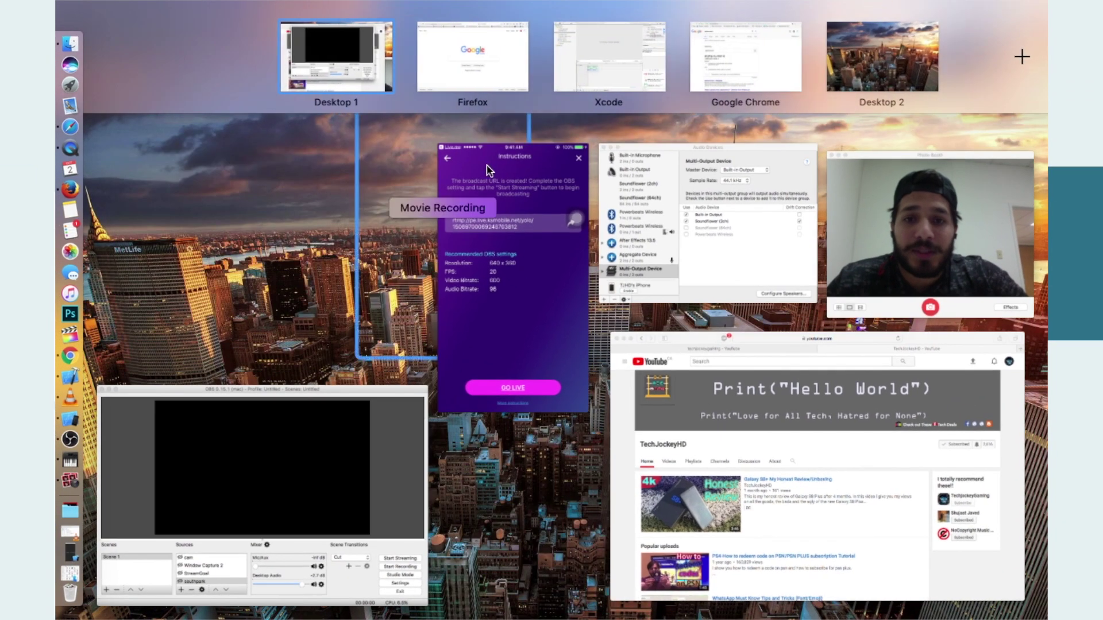
left_click(511, 212)
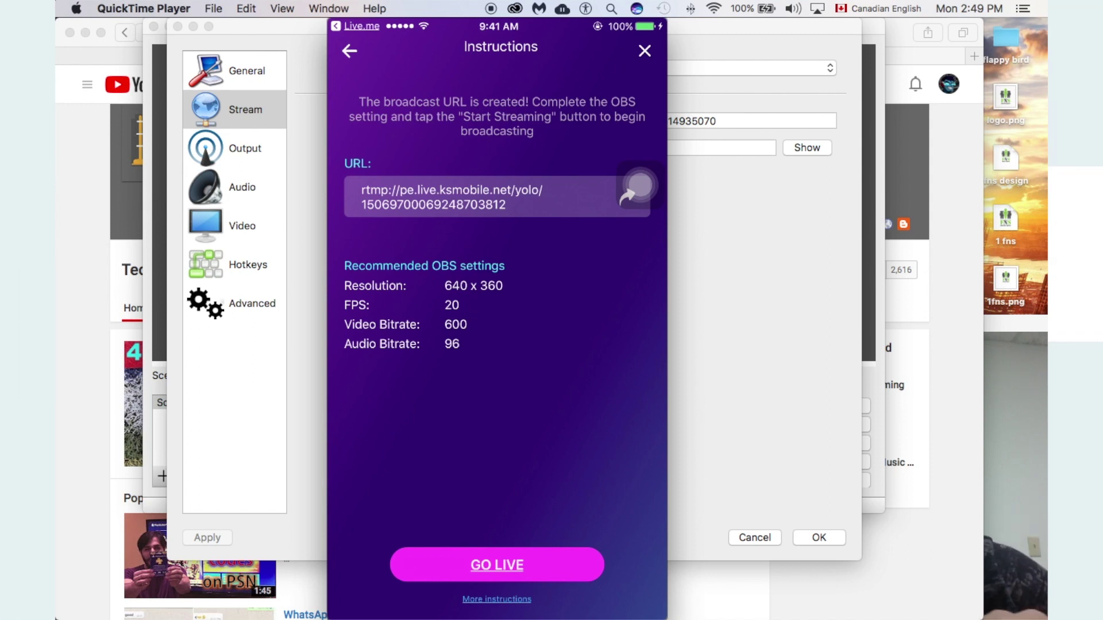
mouse_move(402, 310)
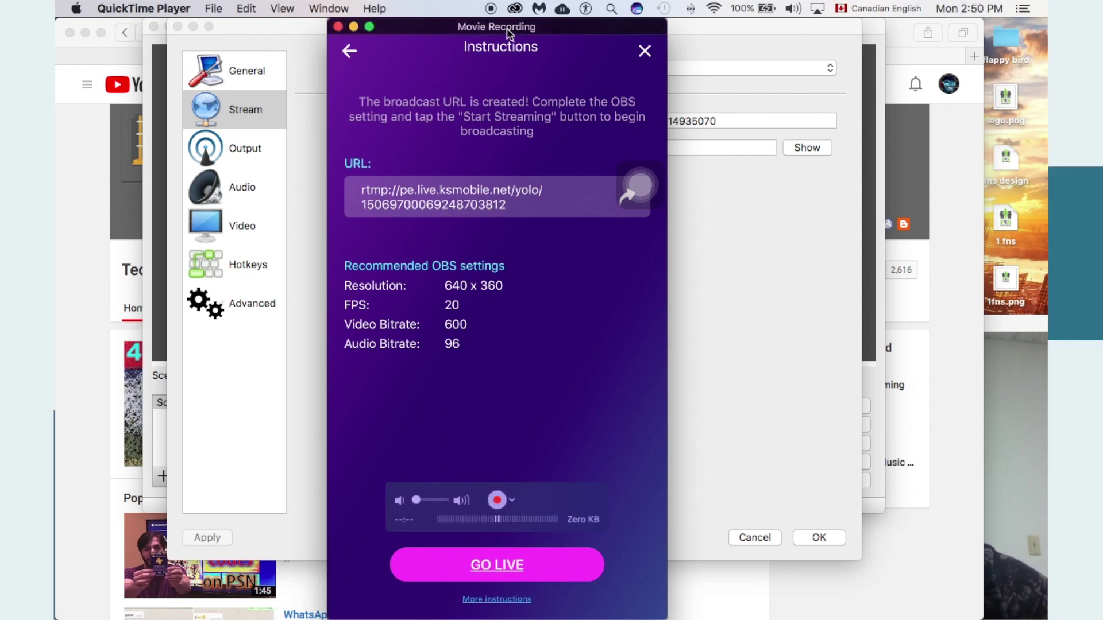
left_click_drag(508, 33, 967, 10)
Toggle Stream Type back to Custom Streaming Server, clearing the URL, then nudge the phone mirror left.
left_click(690, 244)
left_click_drag(680, 30, 550, 24)
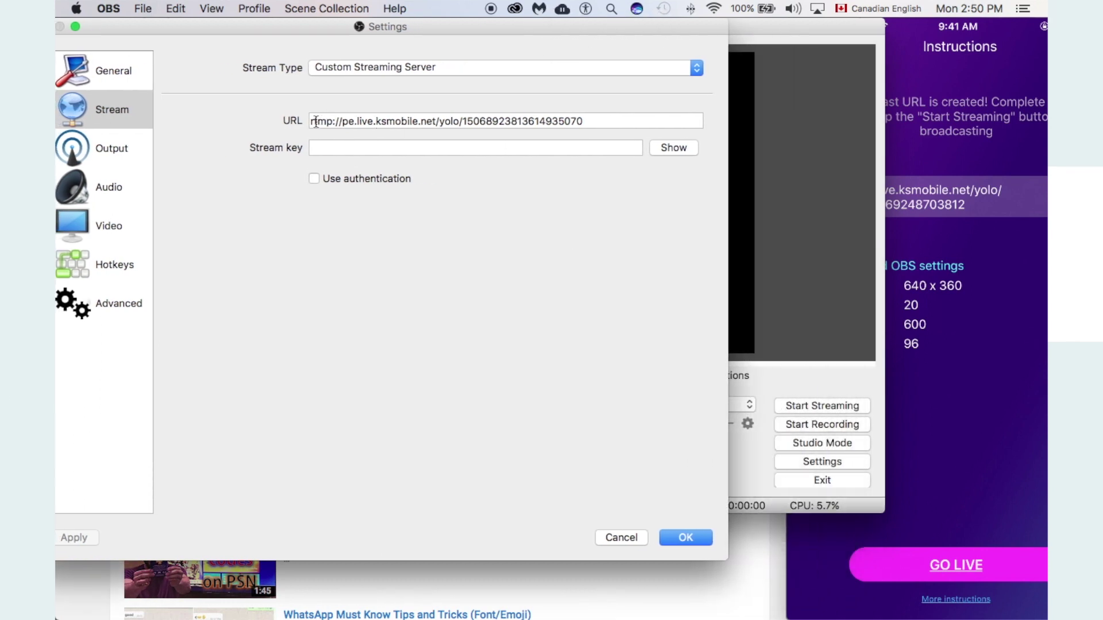
left_click(476, 74)
left_click(471, 53)
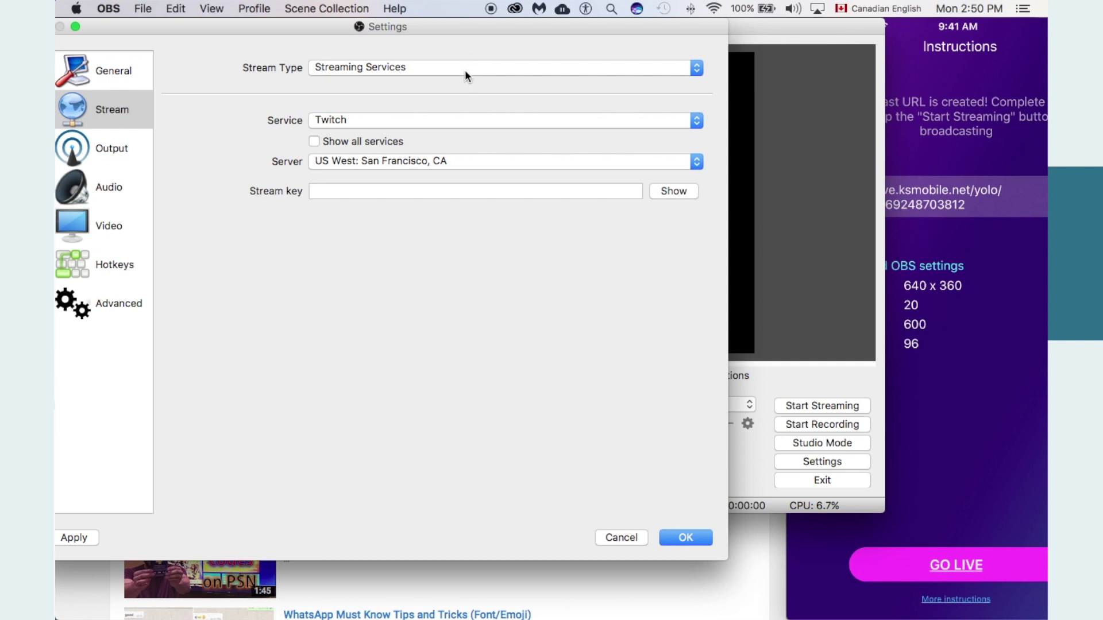
left_click(464, 70)
left_click(458, 88)
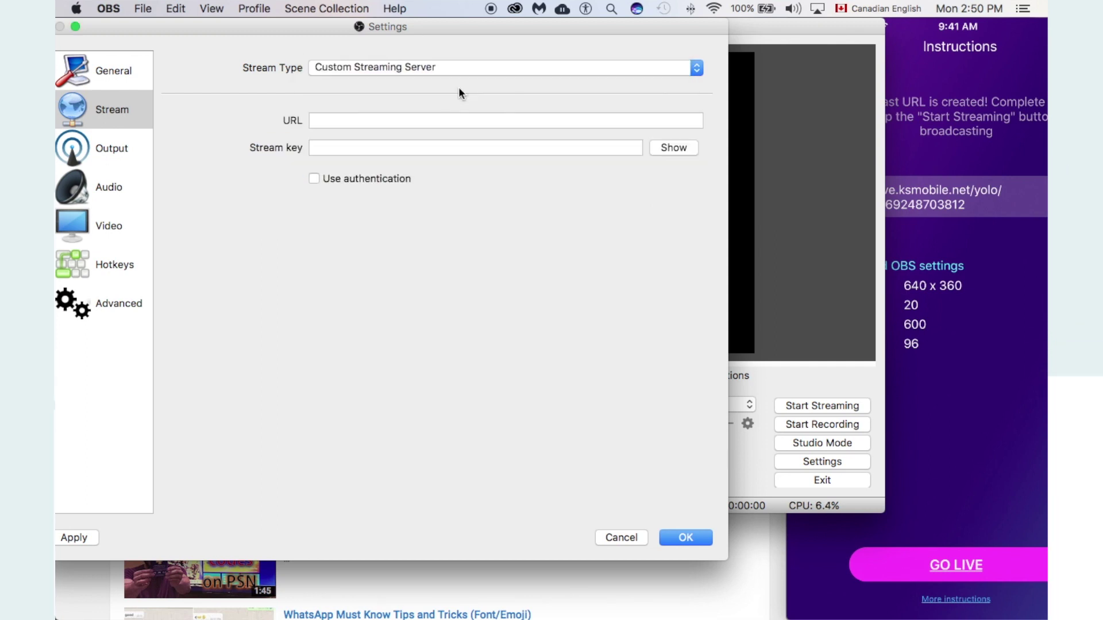
left_click(429, 122)
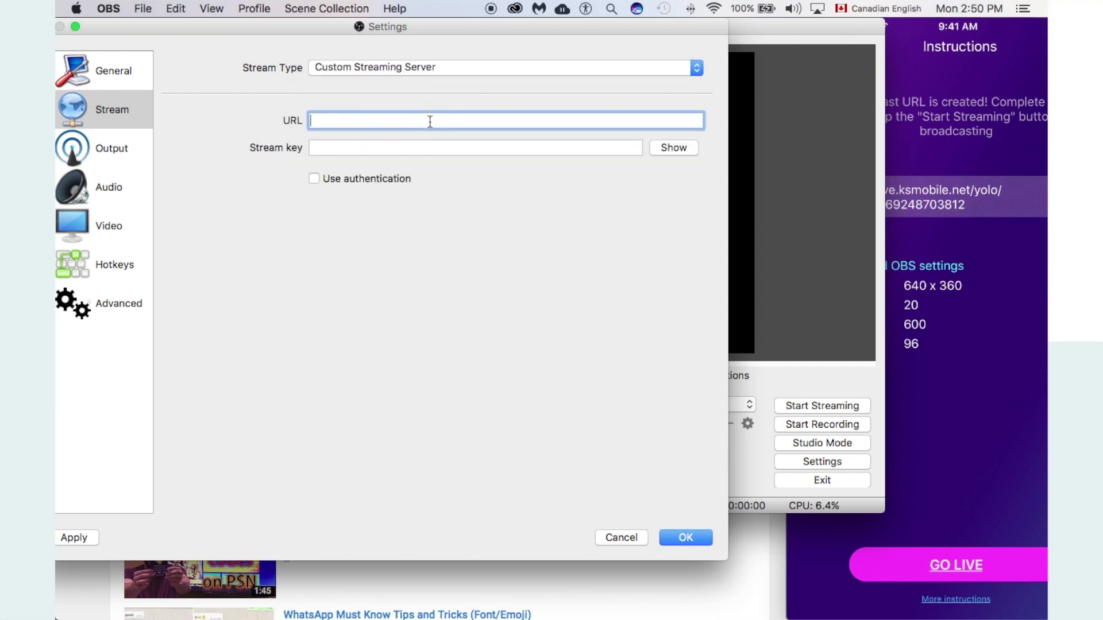
left_click(918, 116)
left_click_drag(884, 32, 851, 30)
Enter the Live.me RTMP broadcast URL in Spotlight, cut it to the clipboard, and dismiss Spotlight.
left_click(611, 10)
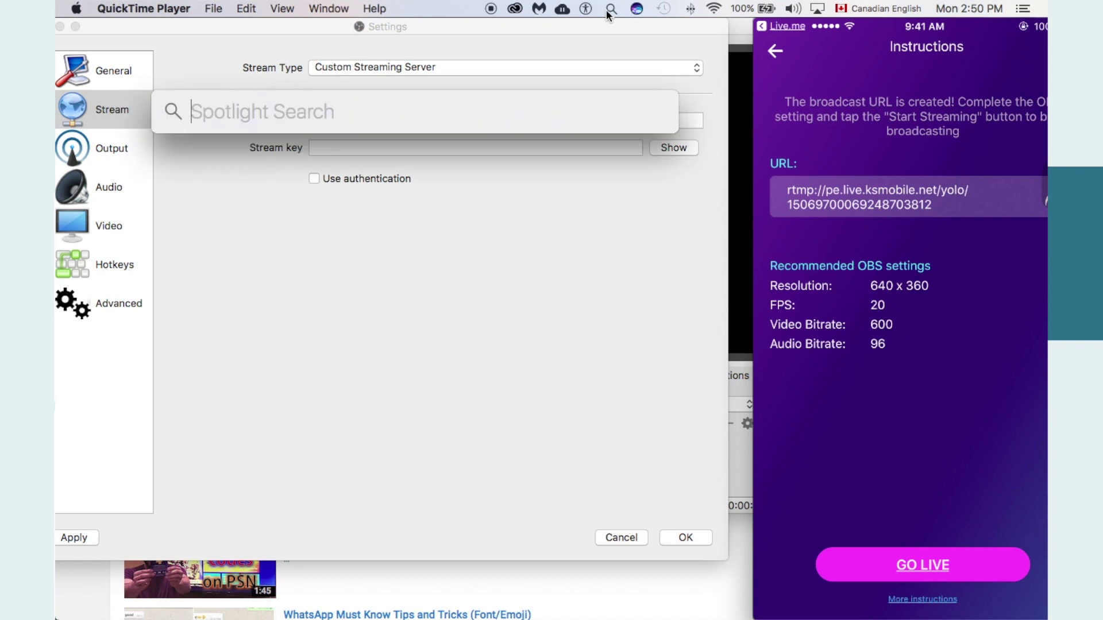
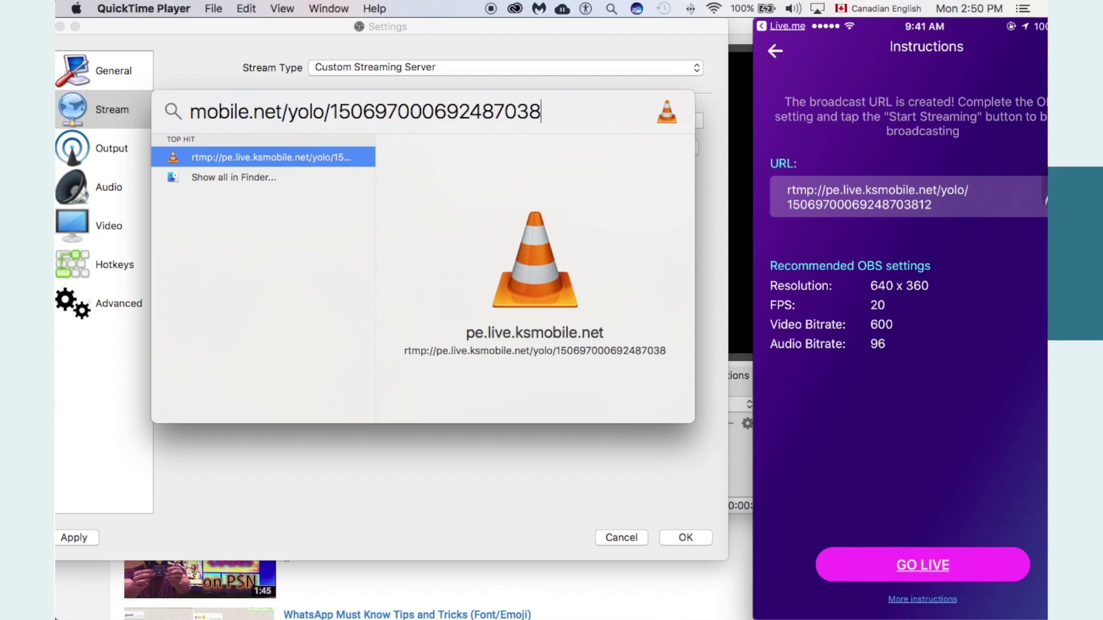
key("super+a")
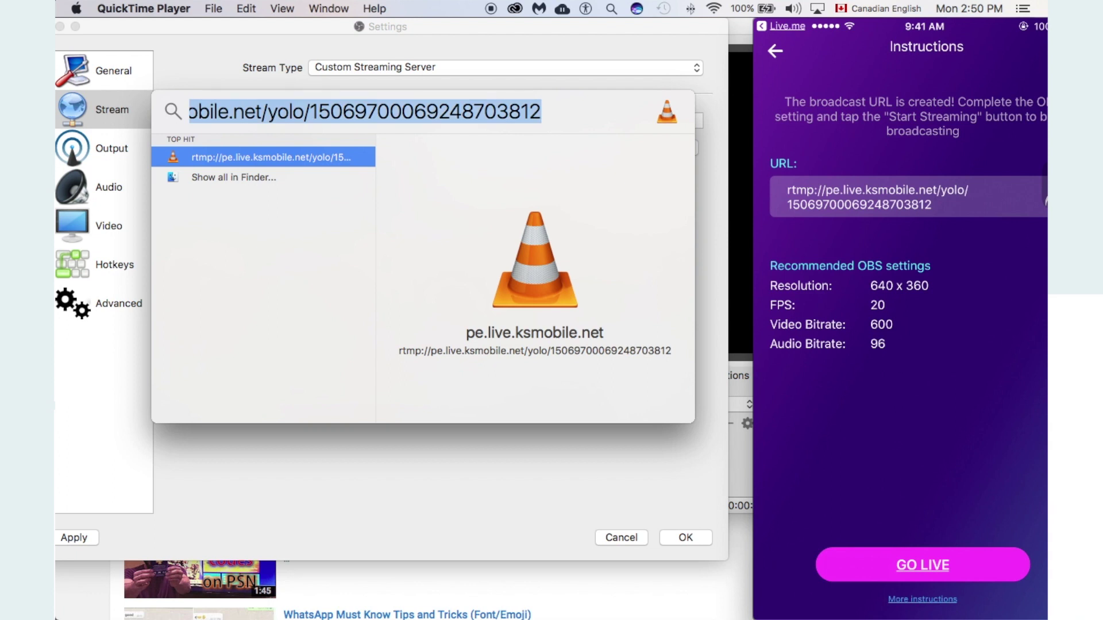
key("super+x")
key("Escape")
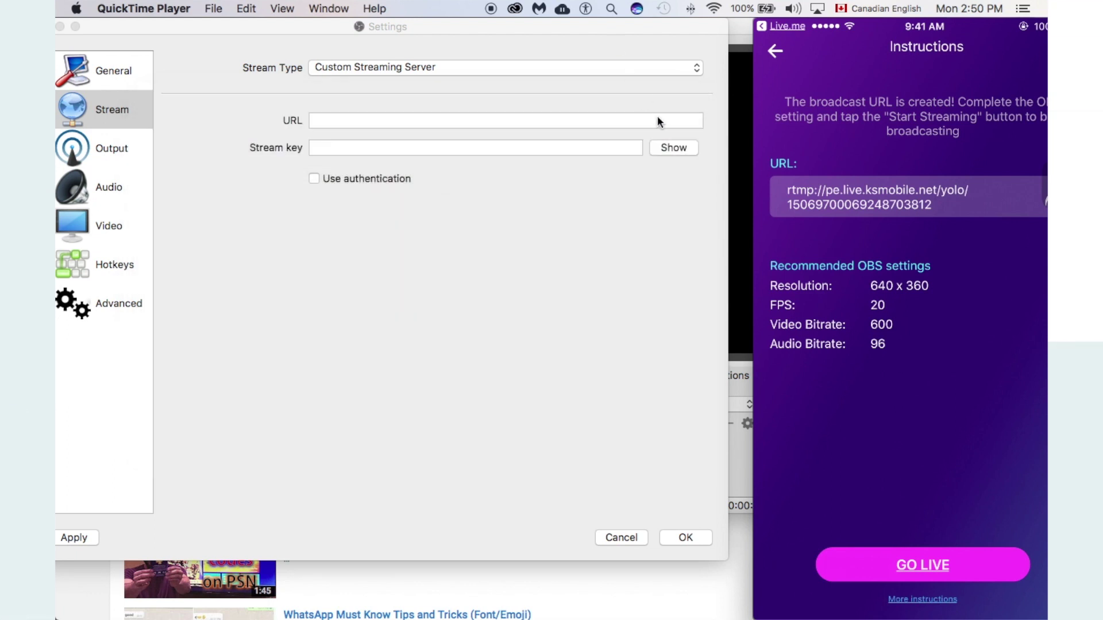
Paste the Live.me rtmp broadcast URL as the custom stream server and save the settings.
left_click(411, 117)
key("super+v")
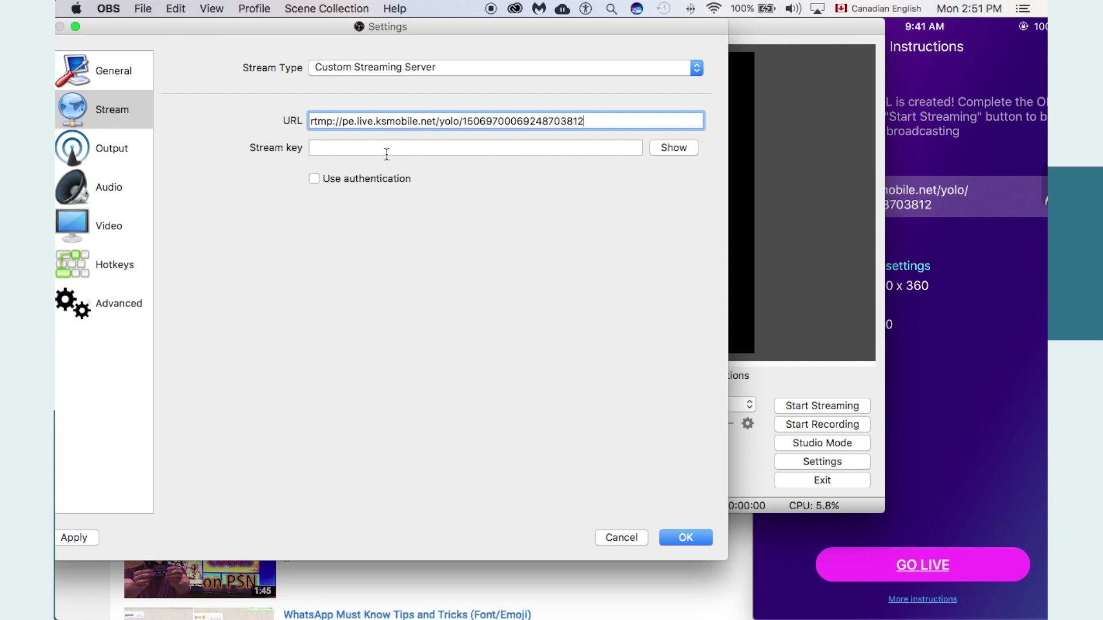
left_click(948, 345)
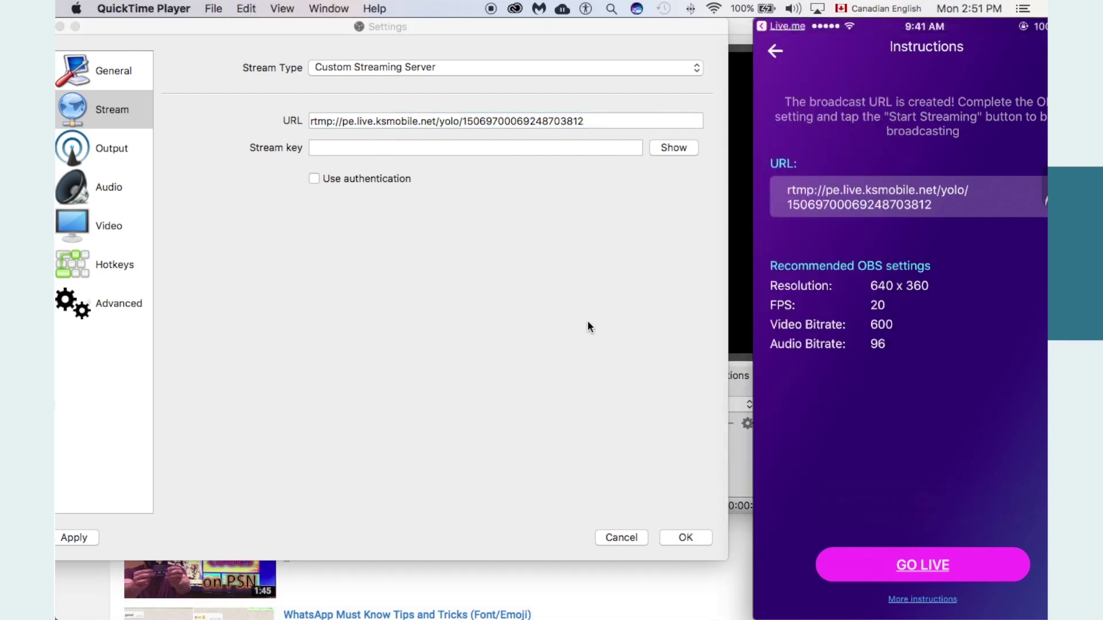
left_click(587, 325)
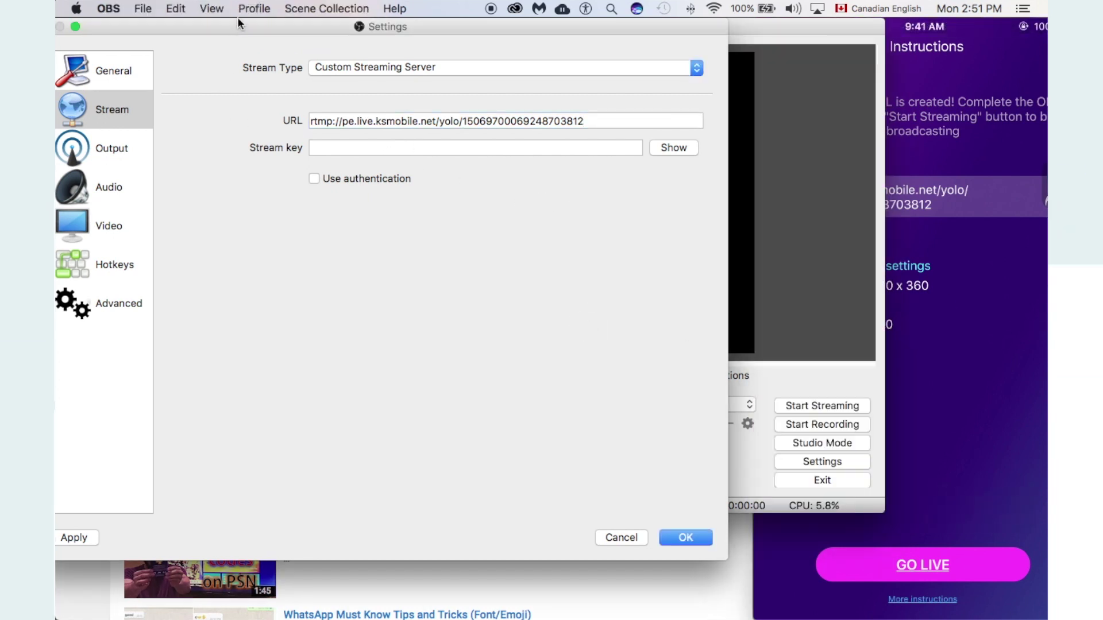
left_click_drag(239, 29, 304, 25)
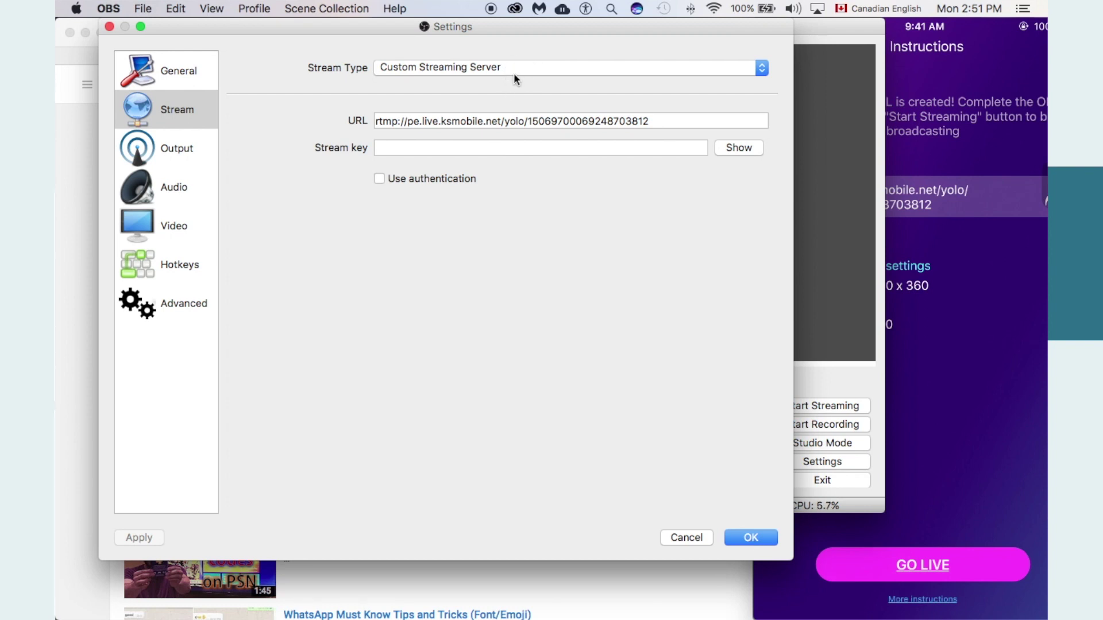
left_click(747, 534)
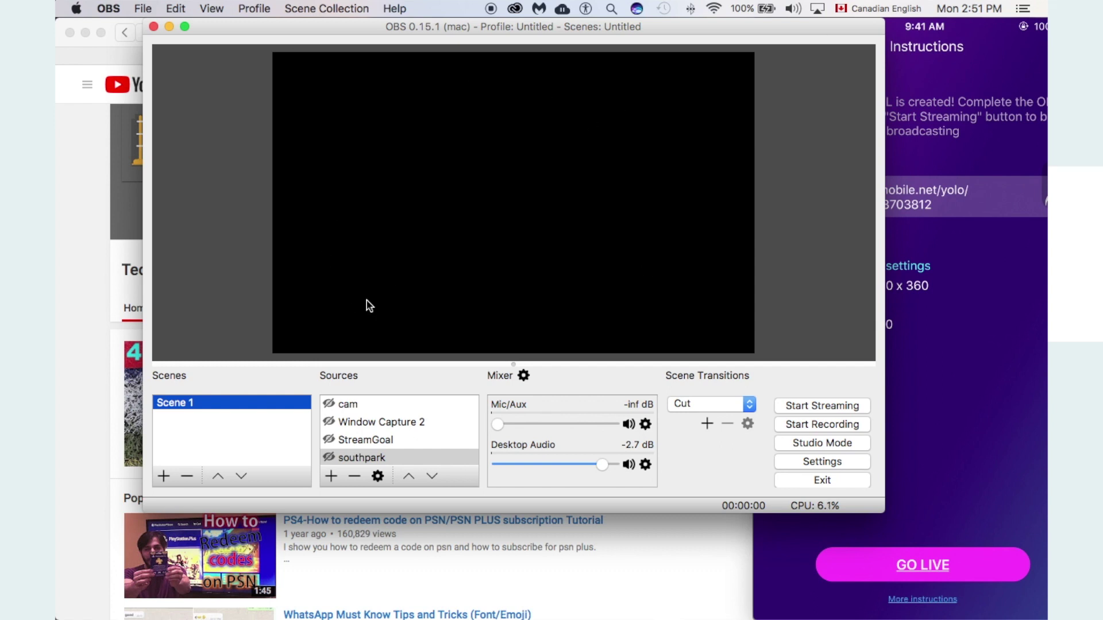
Open the gaming channel's page from the Safari search-results tab.
left_click(84, 310)
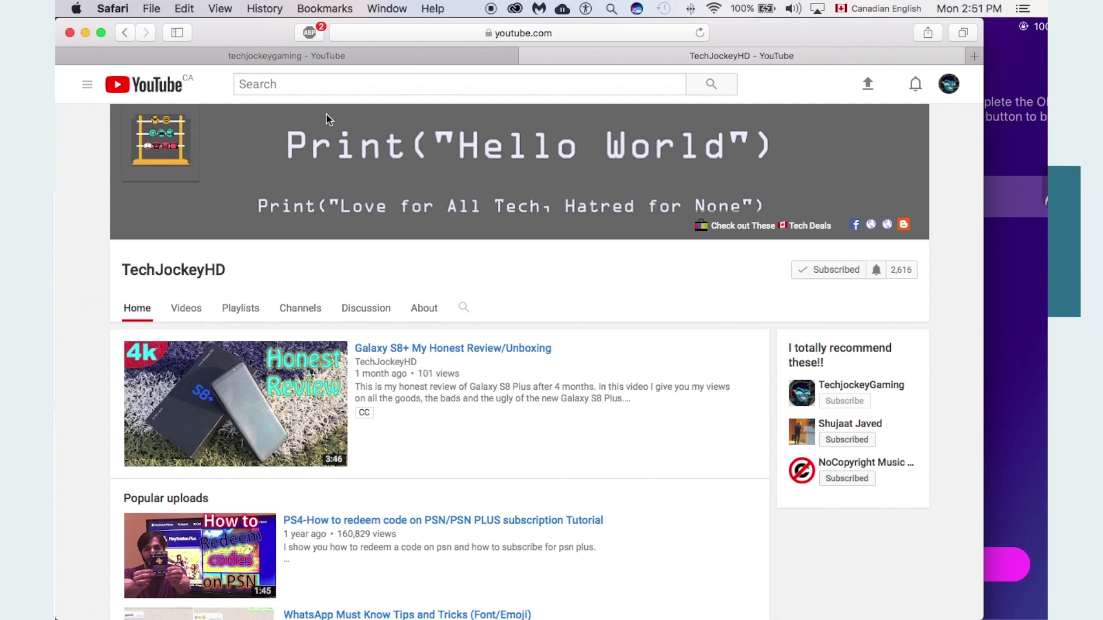
left_click(412, 52)
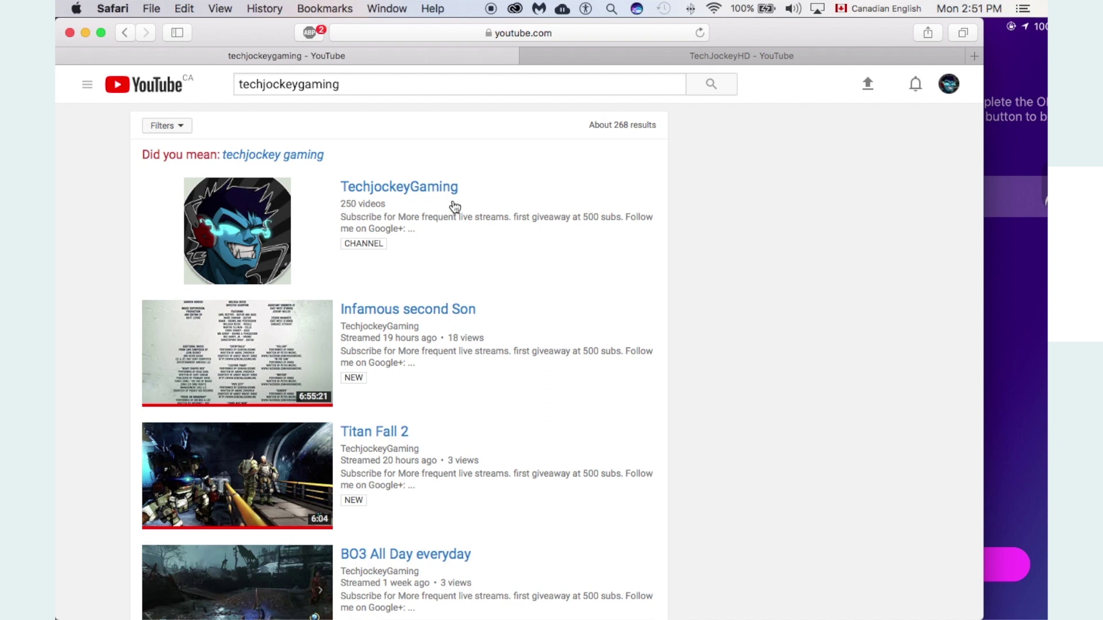
left_click(419, 194)
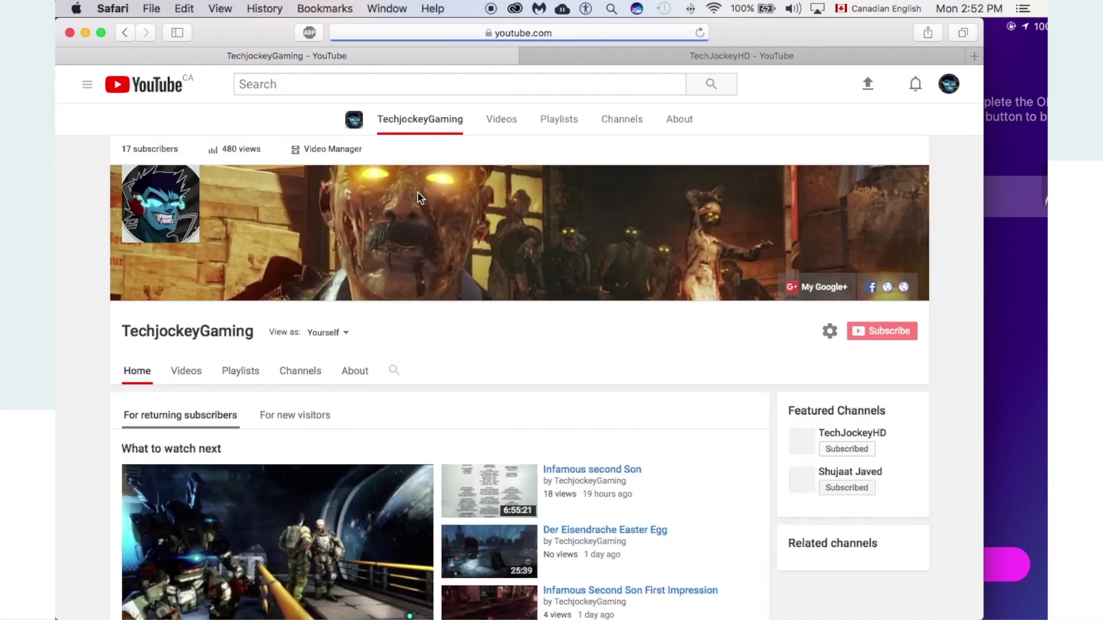
Play the Infamous second Son upload from the channel in theater mode.
scroll(432, 246, "down", 1)
scroll(432, 246, "down", 5)
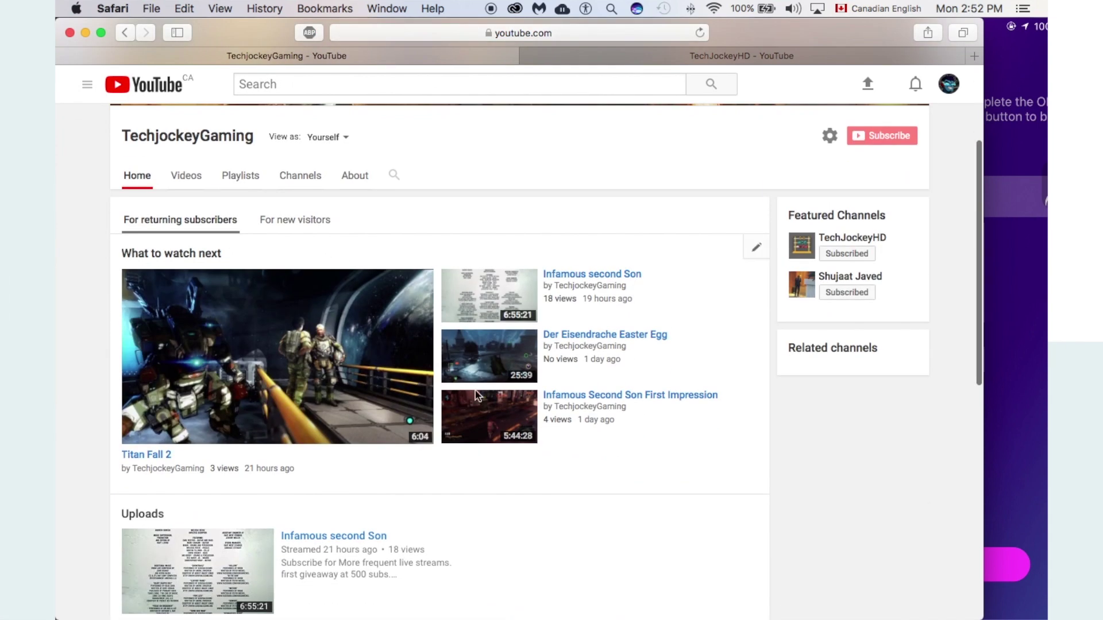
scroll(665, 447, "down", 10)
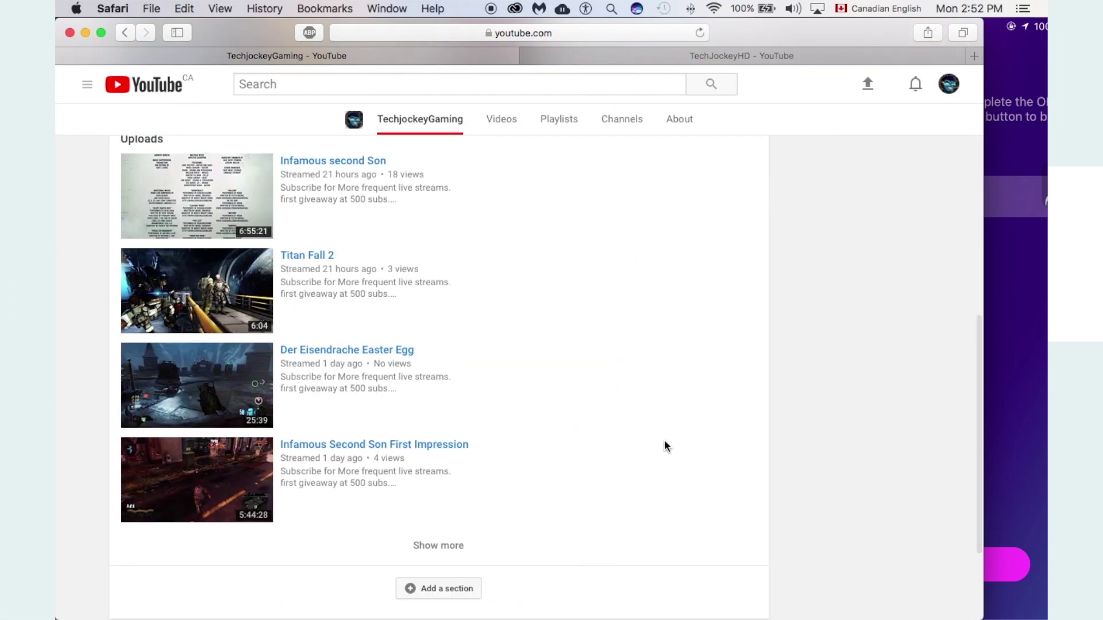
scroll(663, 446, "up", 4)
left_click(221, 327)
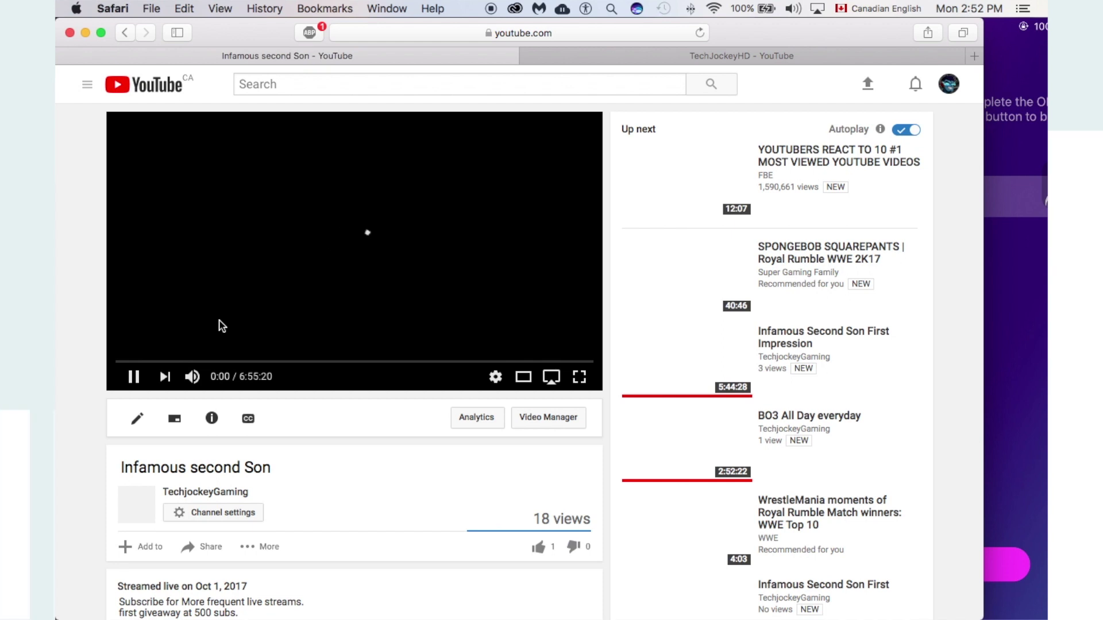
left_click(522, 379)
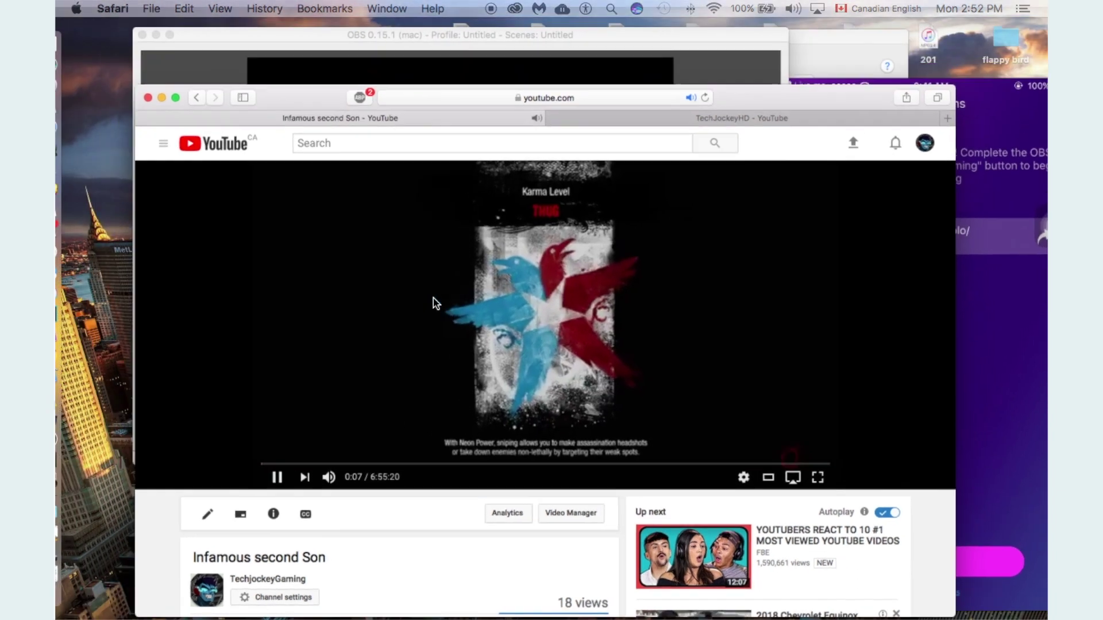
key("ctrl+Up")
Add a new scene named Scene 2 and choose a Window Capture source for it.
left_click(317, 213)
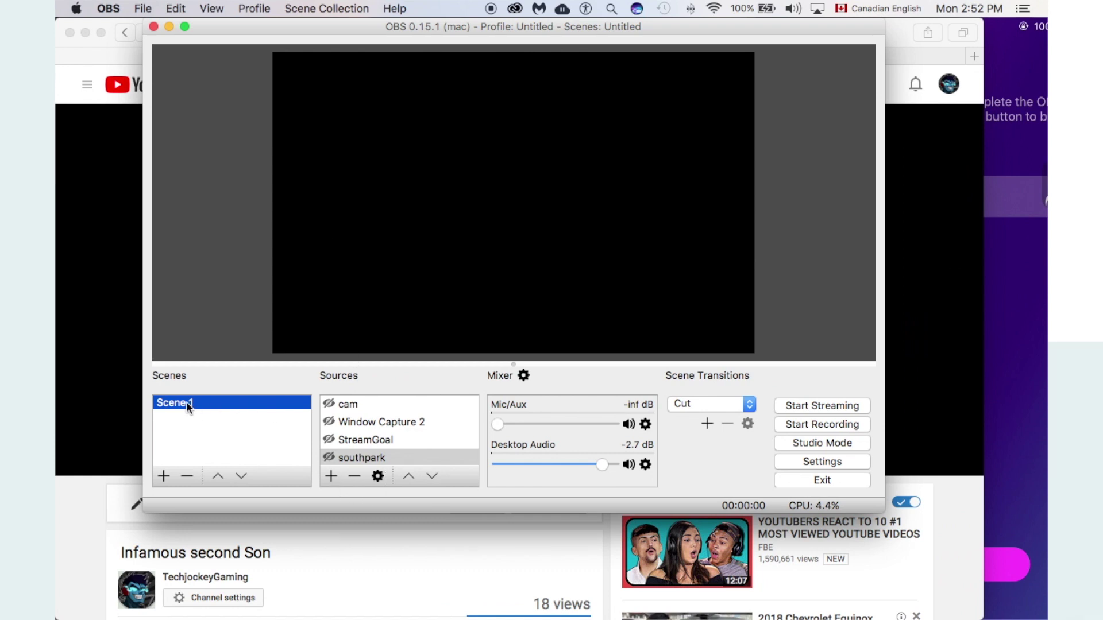
left_click(163, 476)
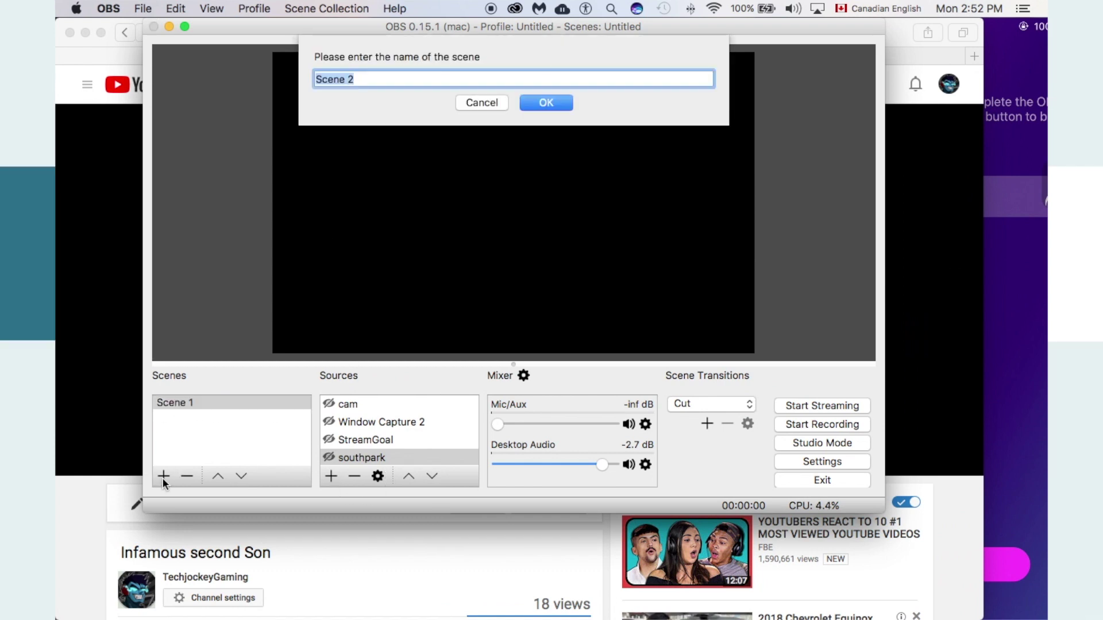
left_click(533, 105)
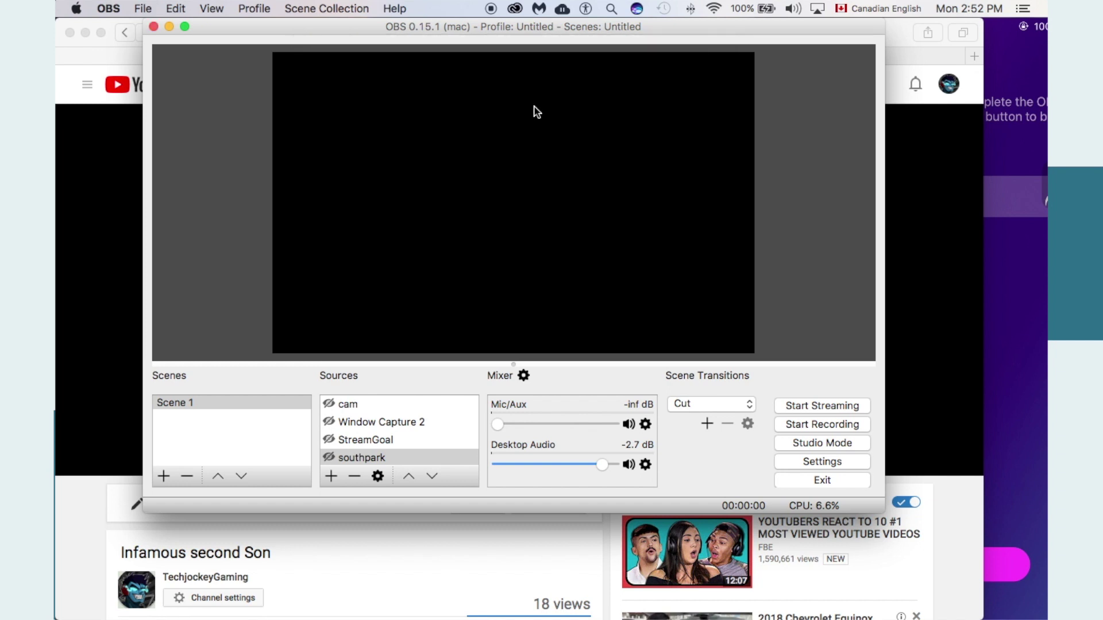
left_click(331, 477)
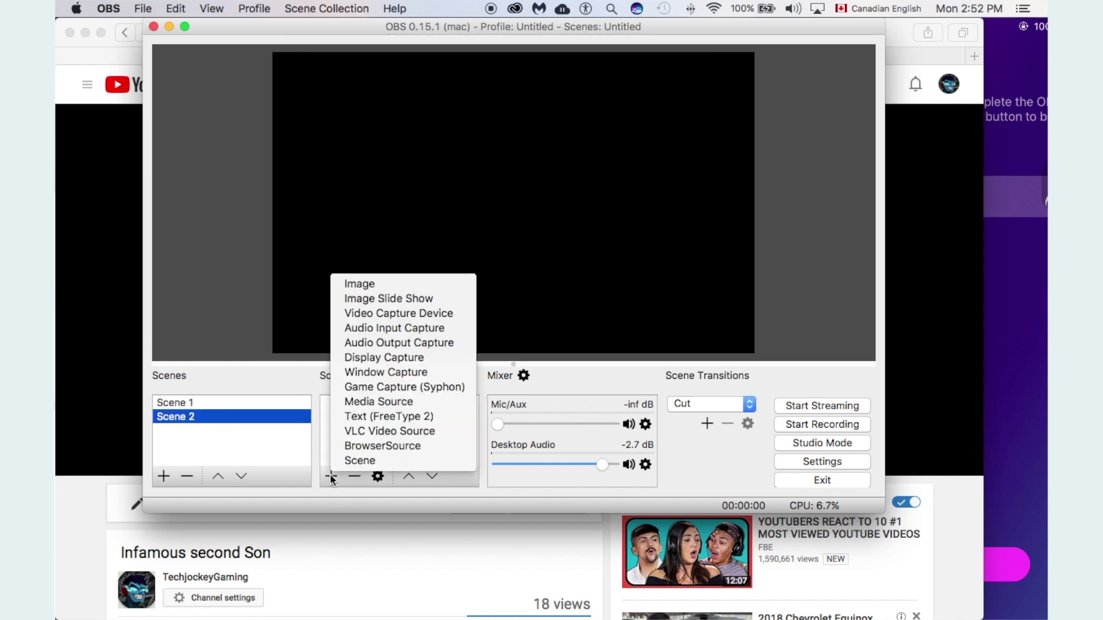
left_click(370, 374)
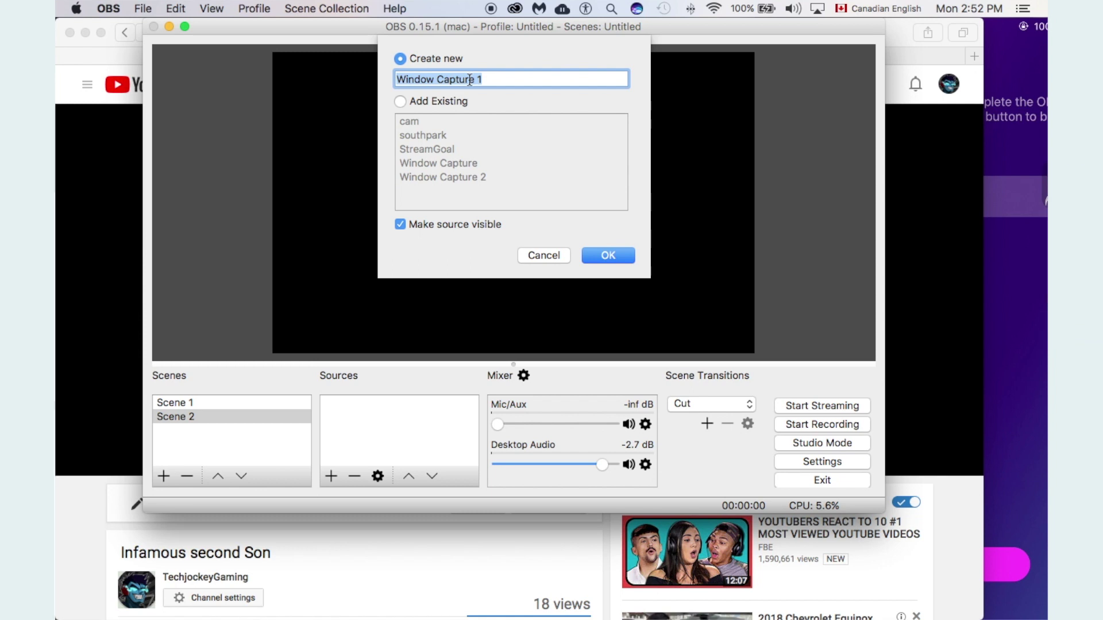
Mute the YouTube video playing in Safari.
left_click(959, 318)
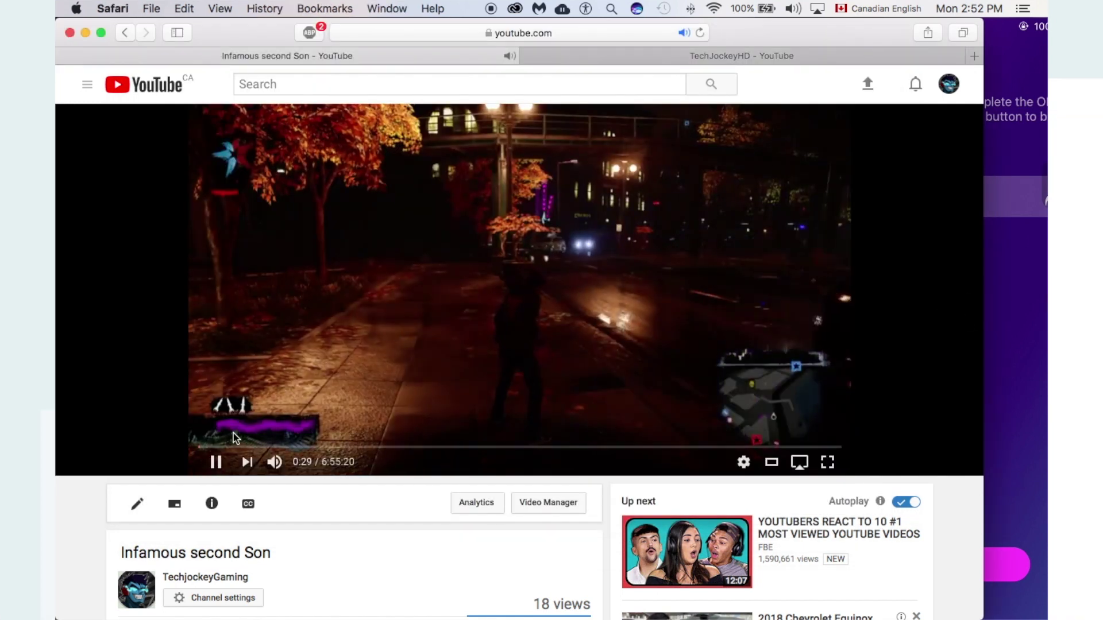
left_click_drag(290, 462, 263, 470)
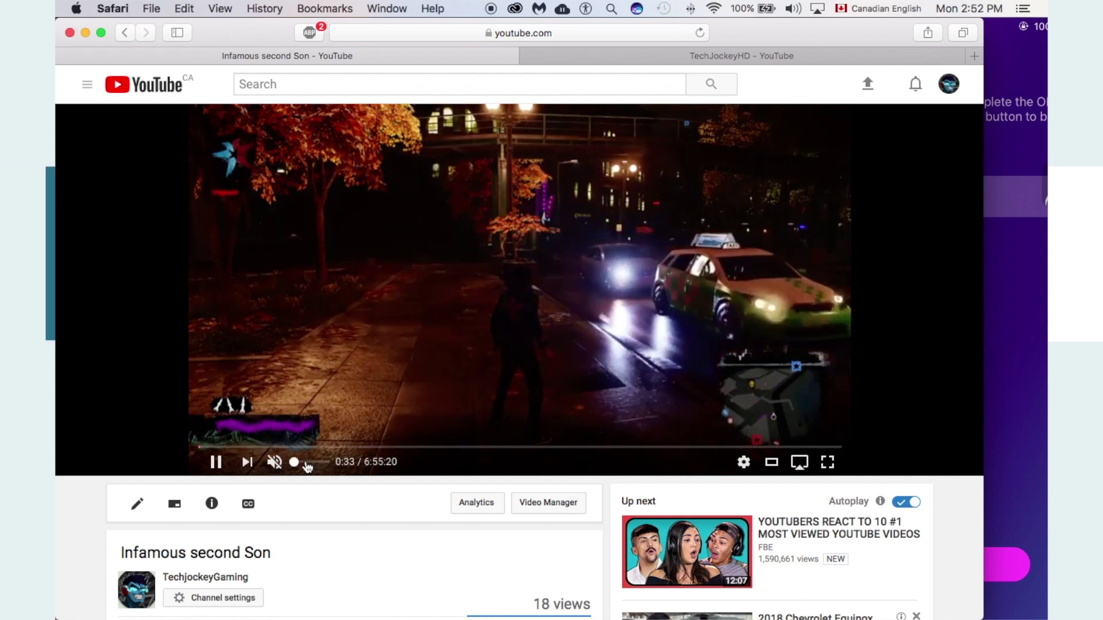
key("ctrl+Up")
Name the new window-capture source 'Game Scene' and confirm it.
left_click(350, 246)
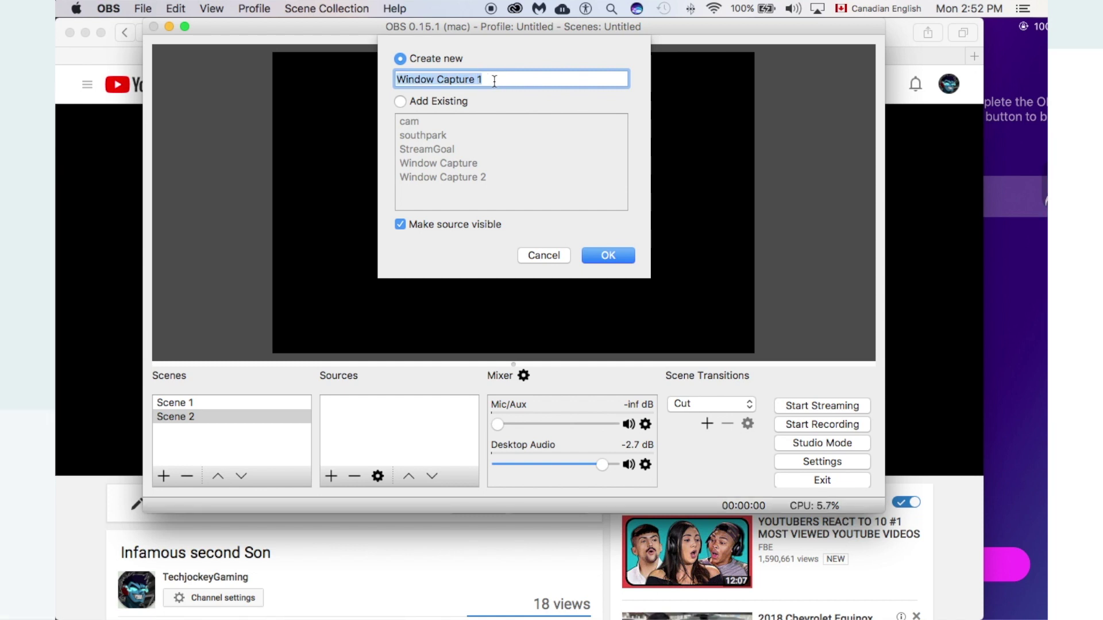
type("Game")
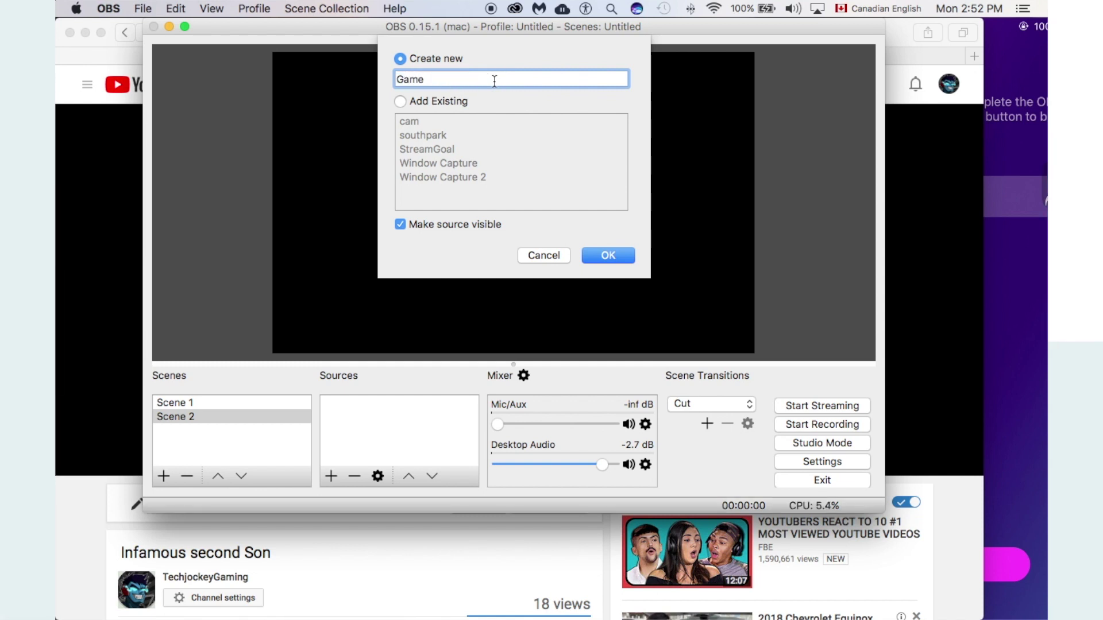
type(" Scene")
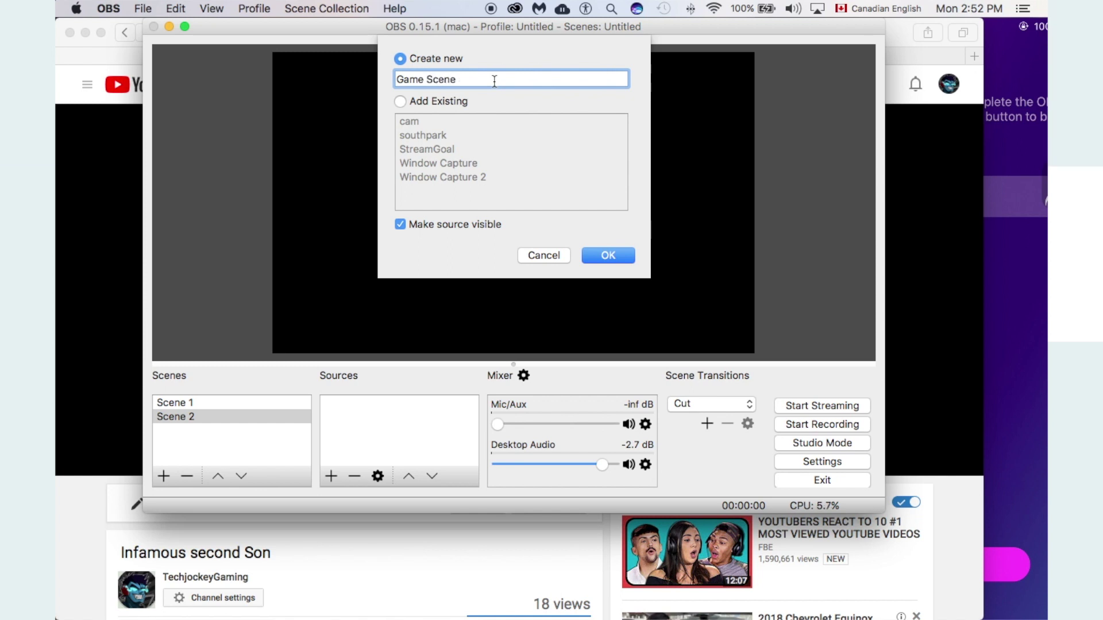
left_click(594, 254)
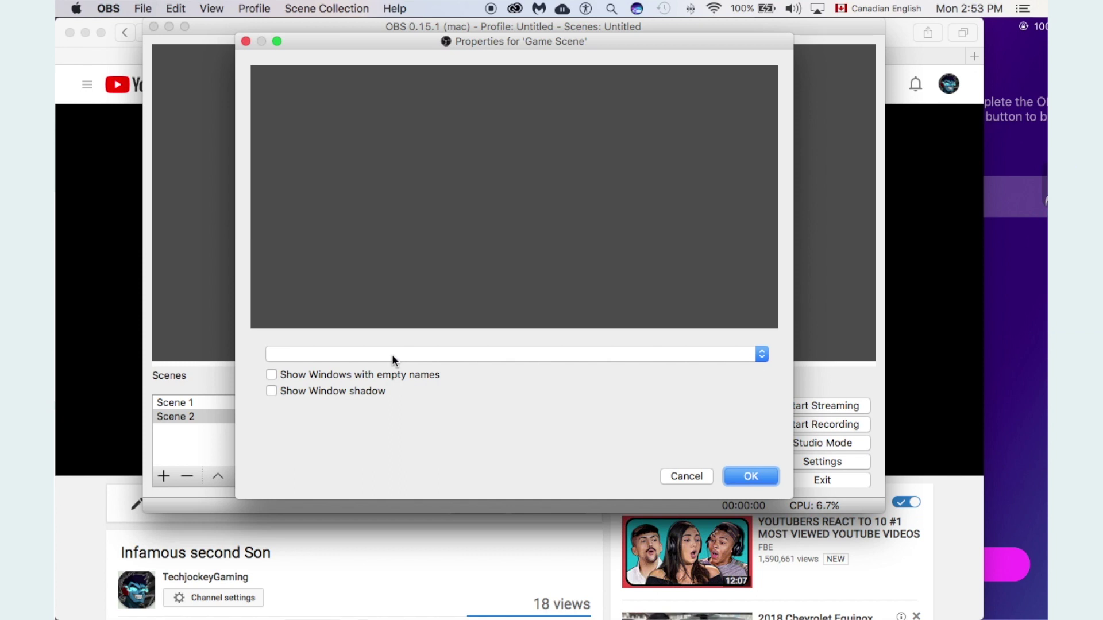
Set Game Scene's captured window to '[Safari] Infamous second Son - YouTube' and confirm.
left_click(391, 354)
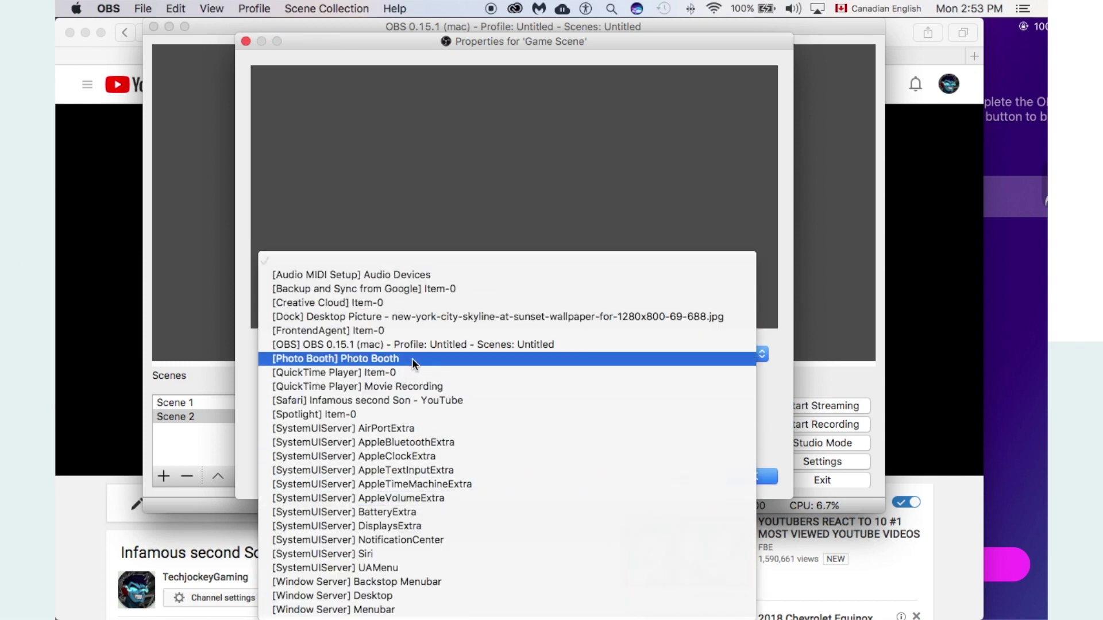
left_click(415, 400)
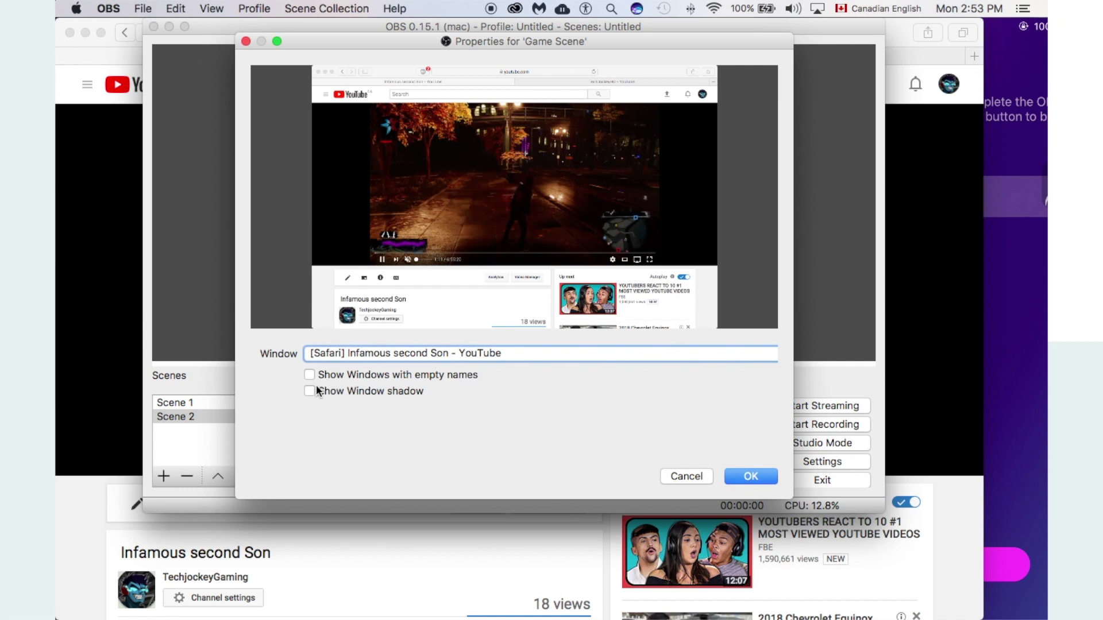
left_click(747, 476)
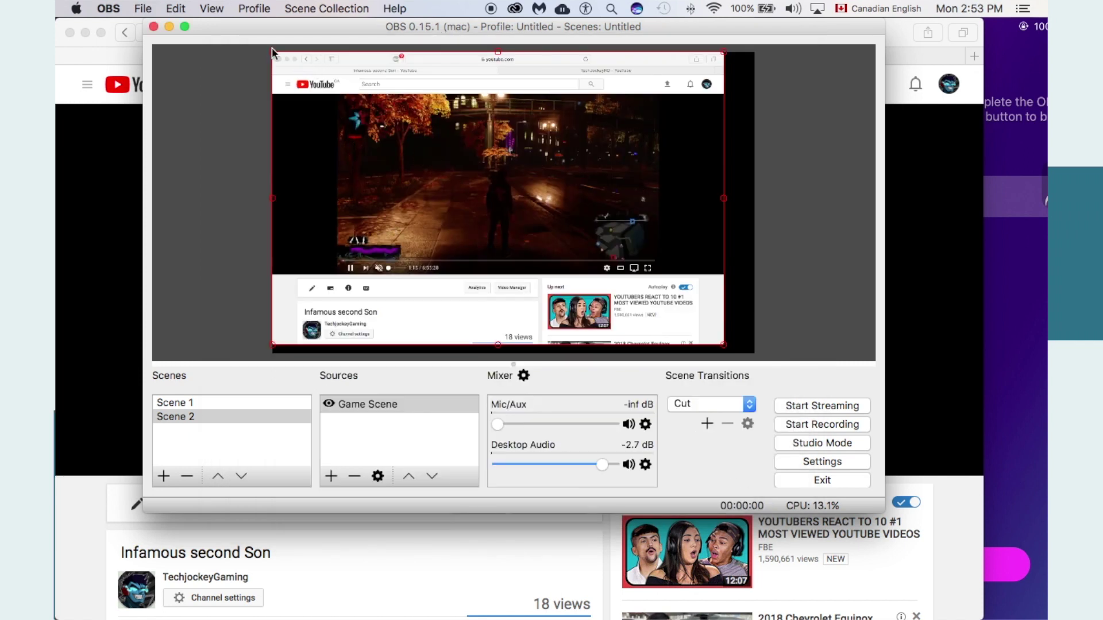
Stretch and shift the Game Scene capture until the gameplay video covers the whole canvas.
left_click_drag(506, 167, 505, 165)
left_click_drag(724, 347, 839, 411)
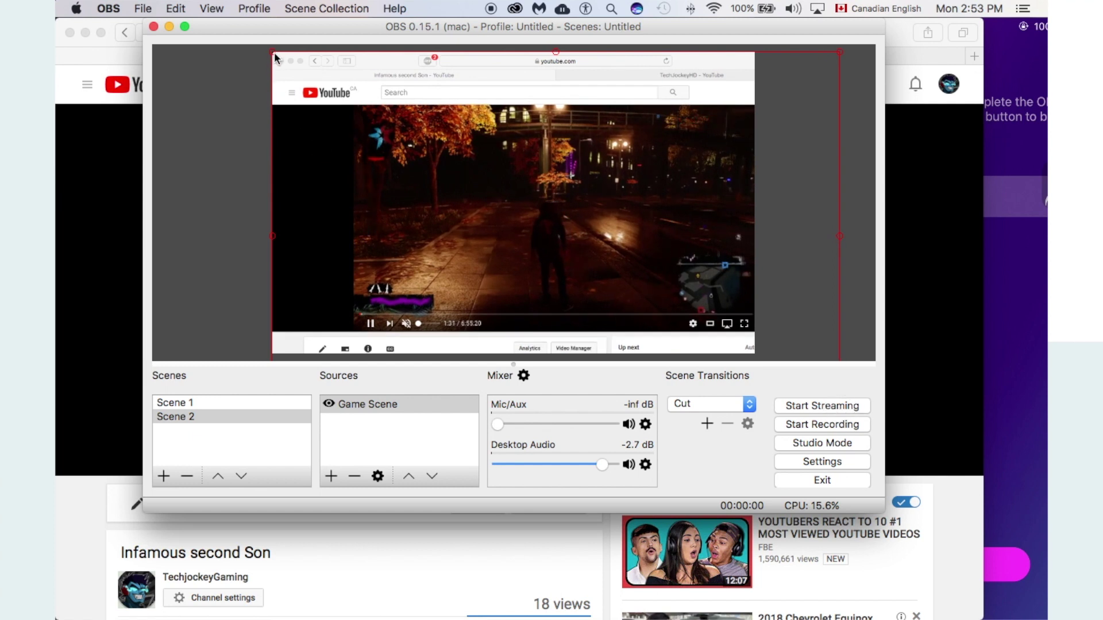
left_click_drag(273, 52, 173, 4)
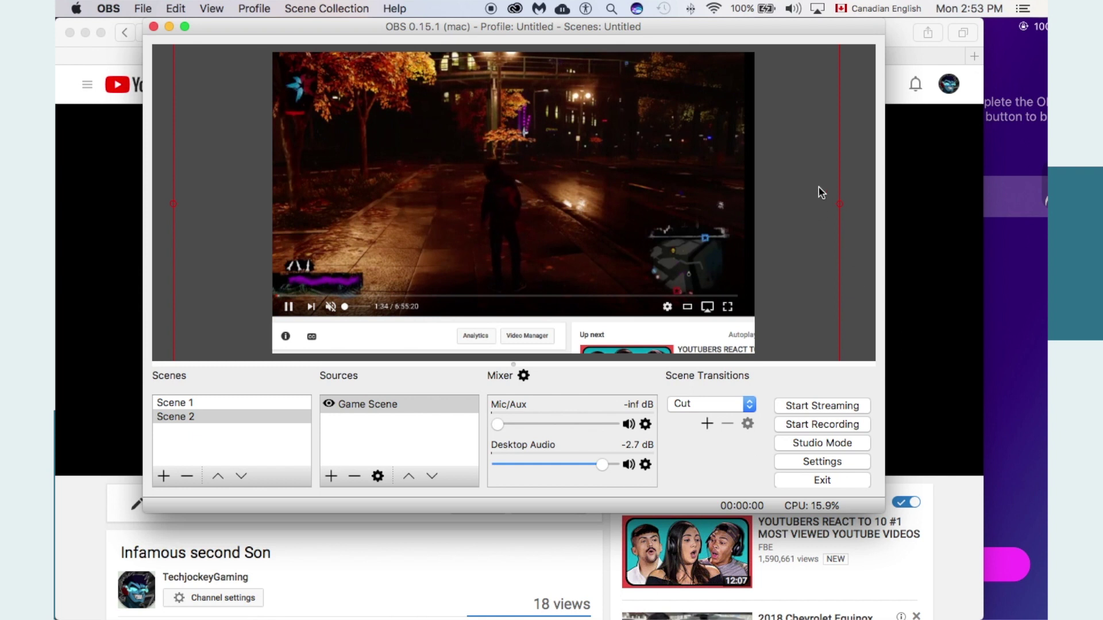
left_click_drag(840, 208, 908, 224)
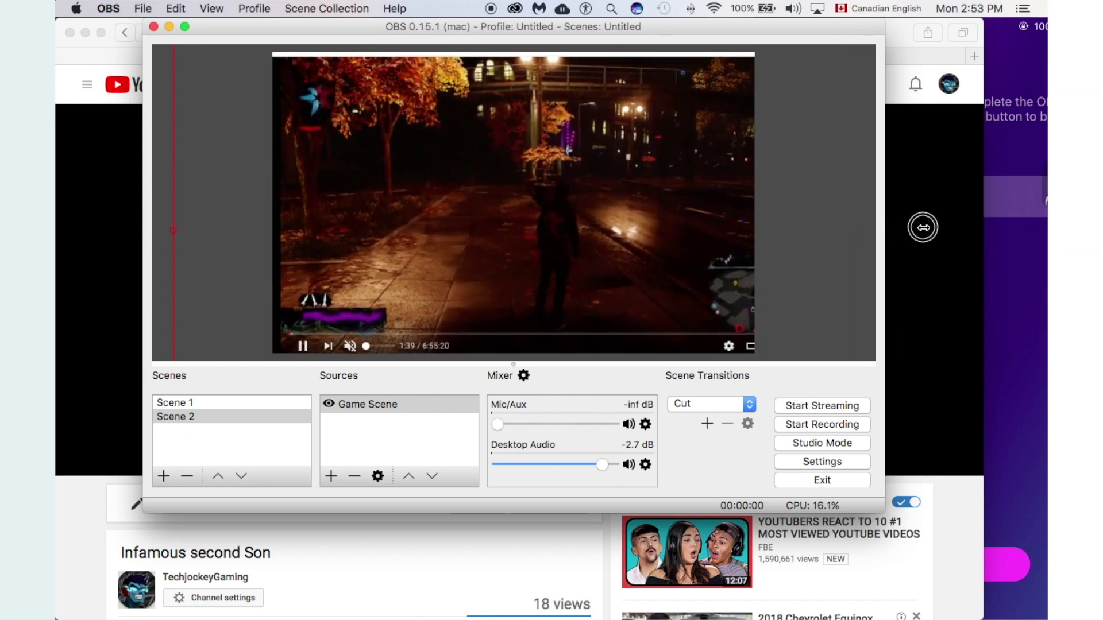
mouse_move(624, 203)
left_mouse_down()
mouse_move(608, 190)
mouse_move(608, 200)
left_mouse_up()
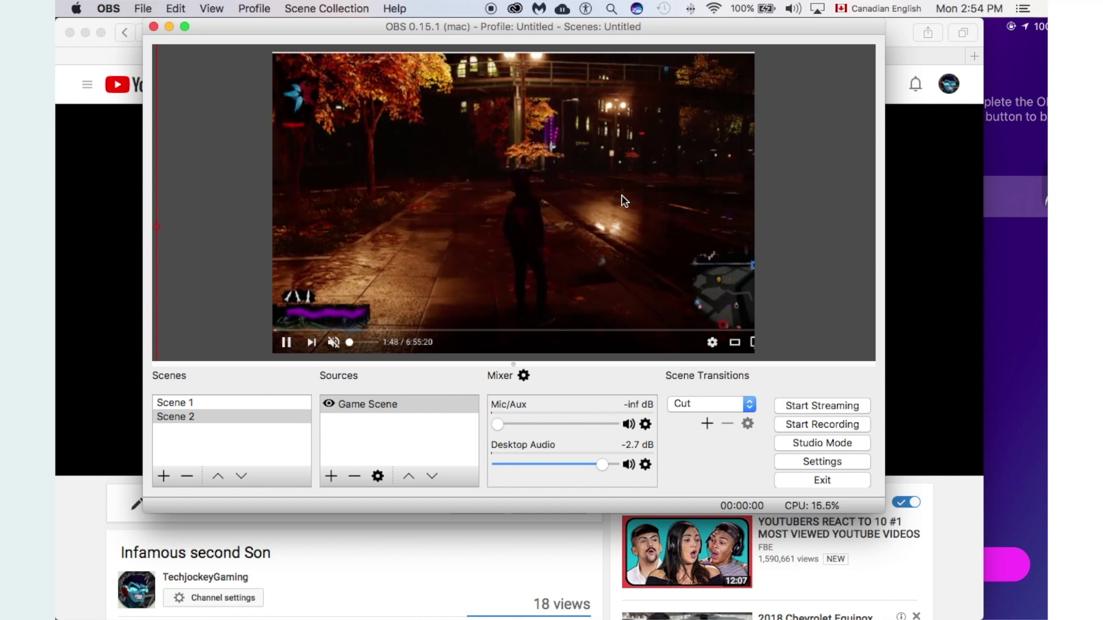
left_click(99, 281)
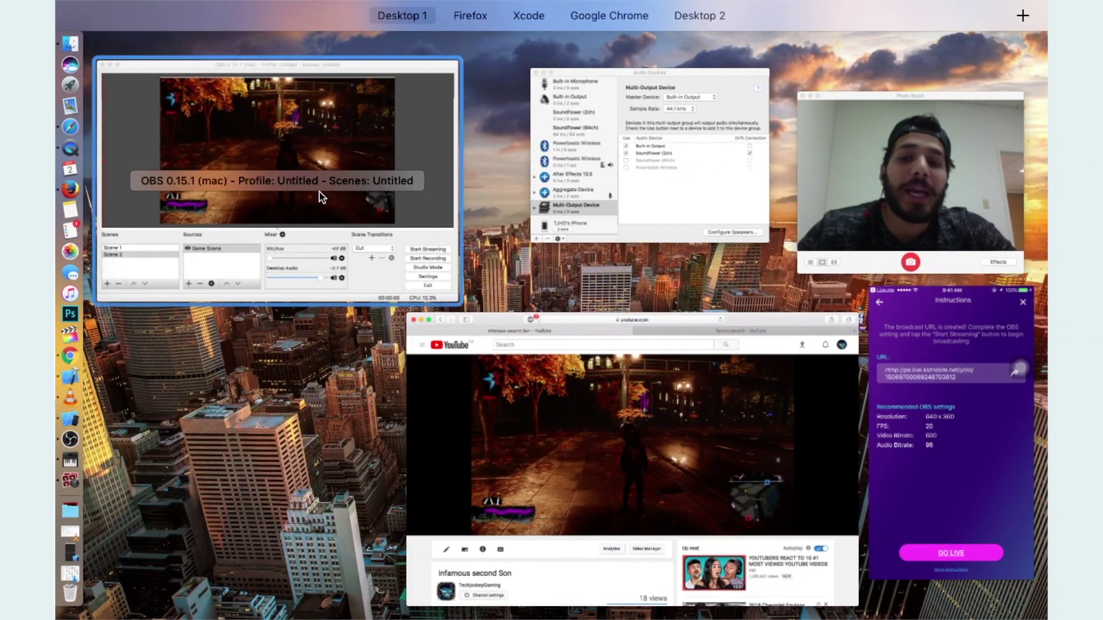
left_click(320, 192)
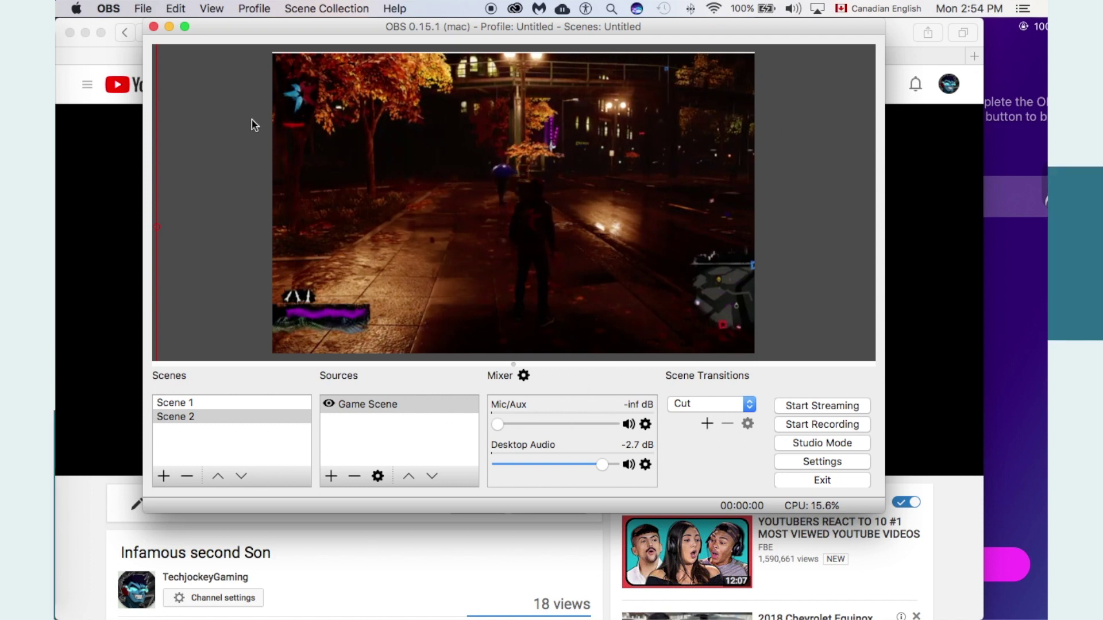
Start streaming to Live.me and bring the QuickTime mirror of the phone screen forward.
left_click(817, 402)
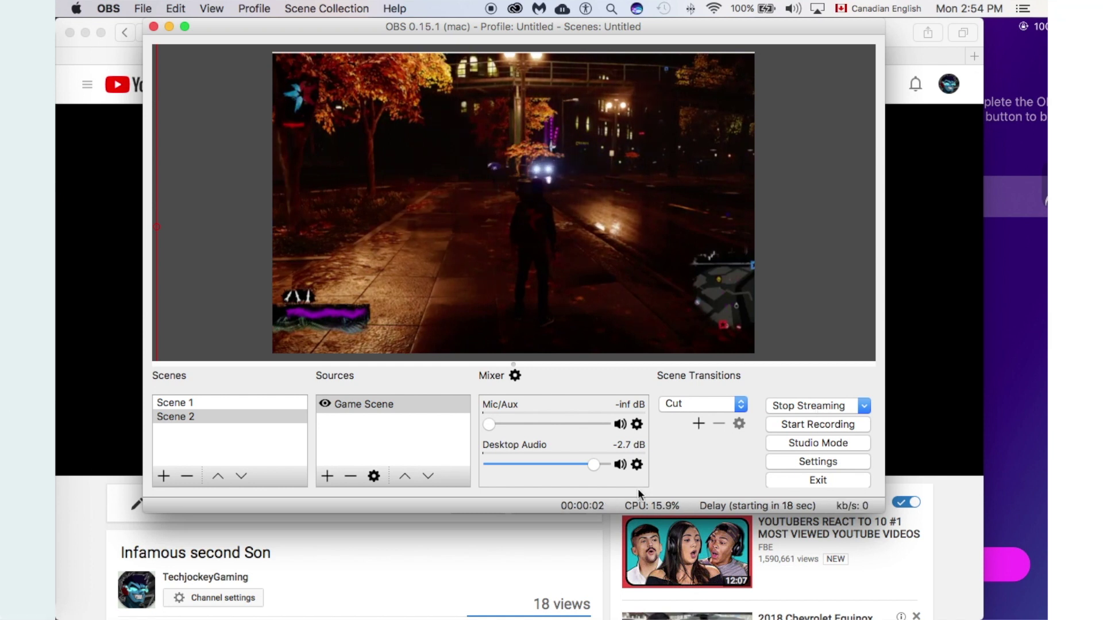
left_click(1028, 400)
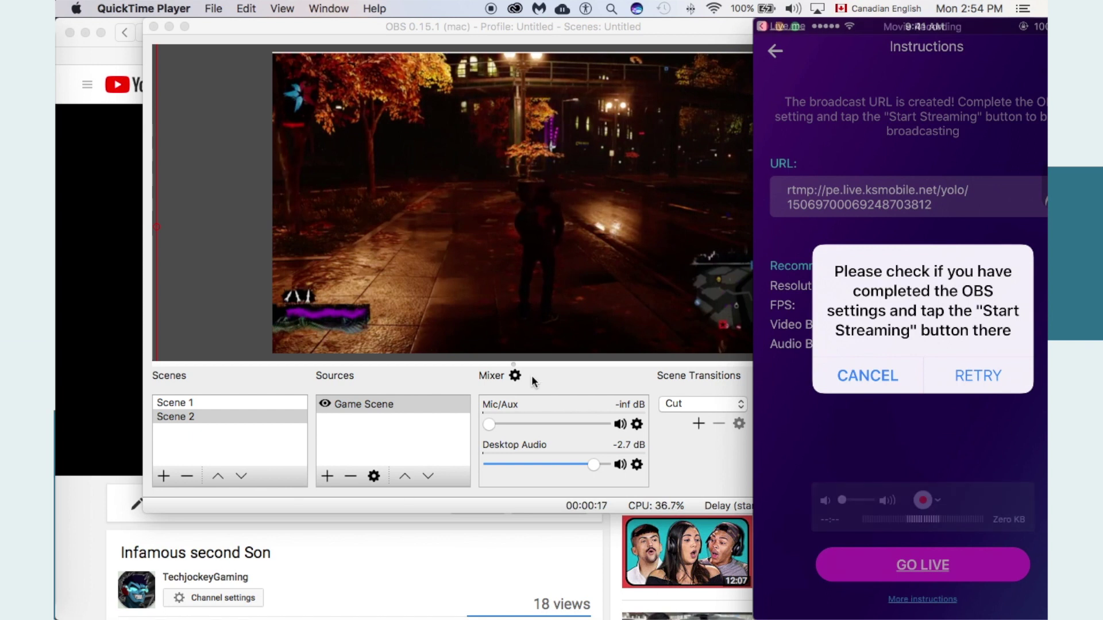
Nudge the Live.me mirror window left, then bring OBS and the YouTube video forward.
mouse_move(924, 150)
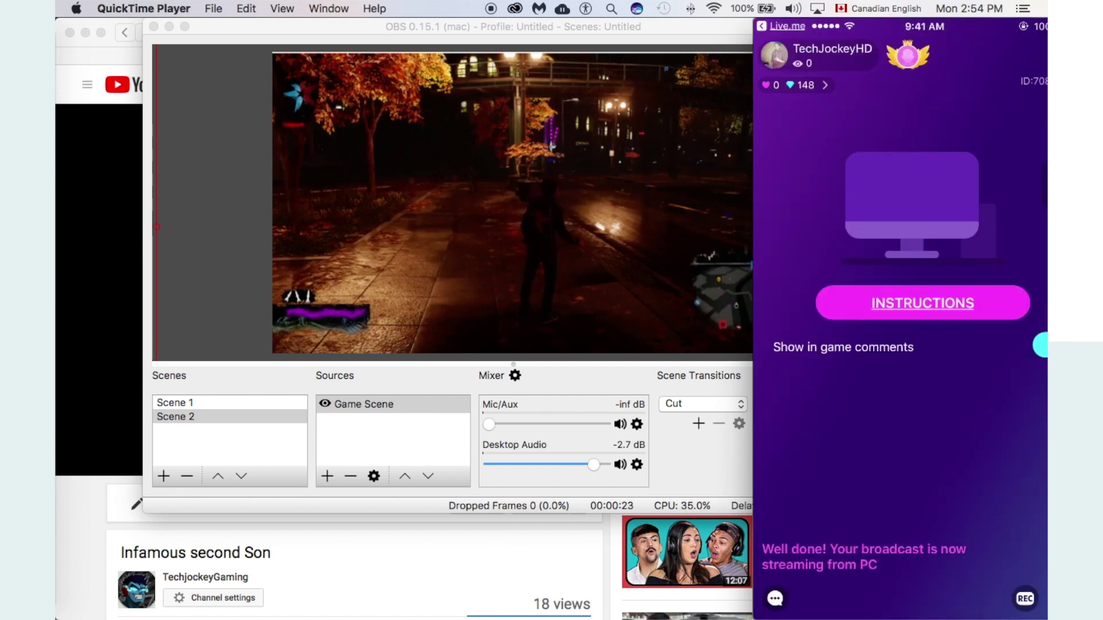
mouse_move(915, 29)
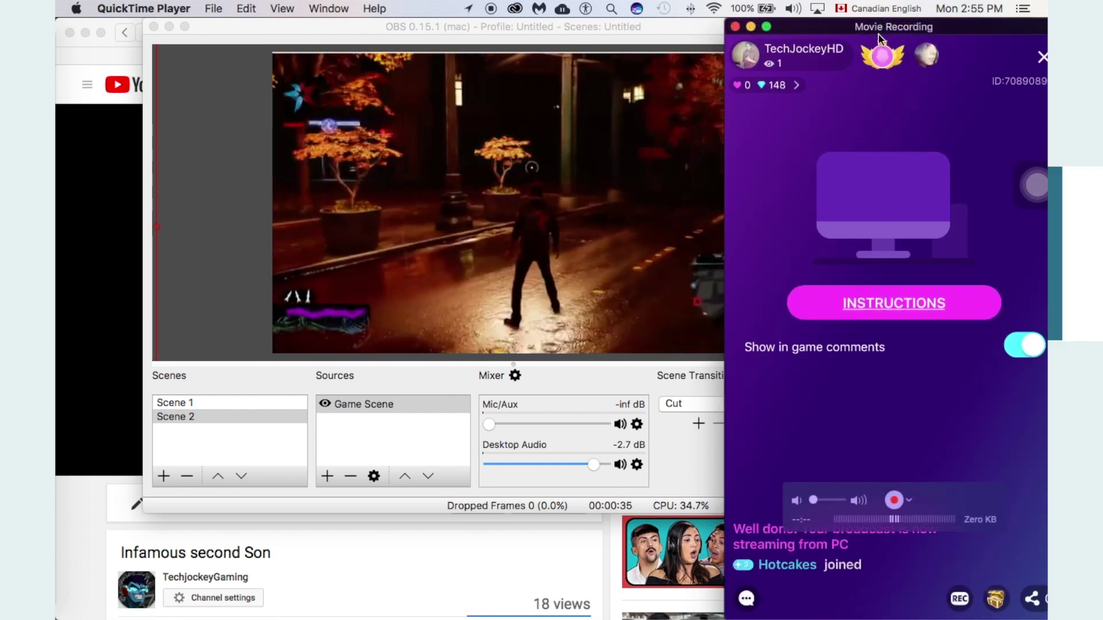
left_click_drag(882, 26, 863, 24)
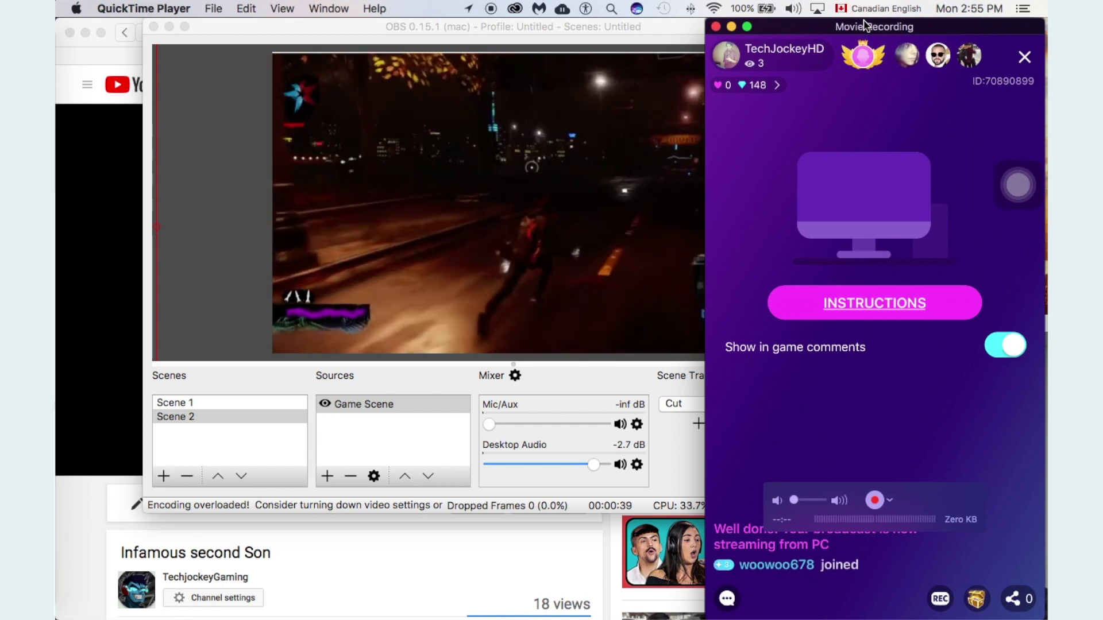
left_click(443, 447)
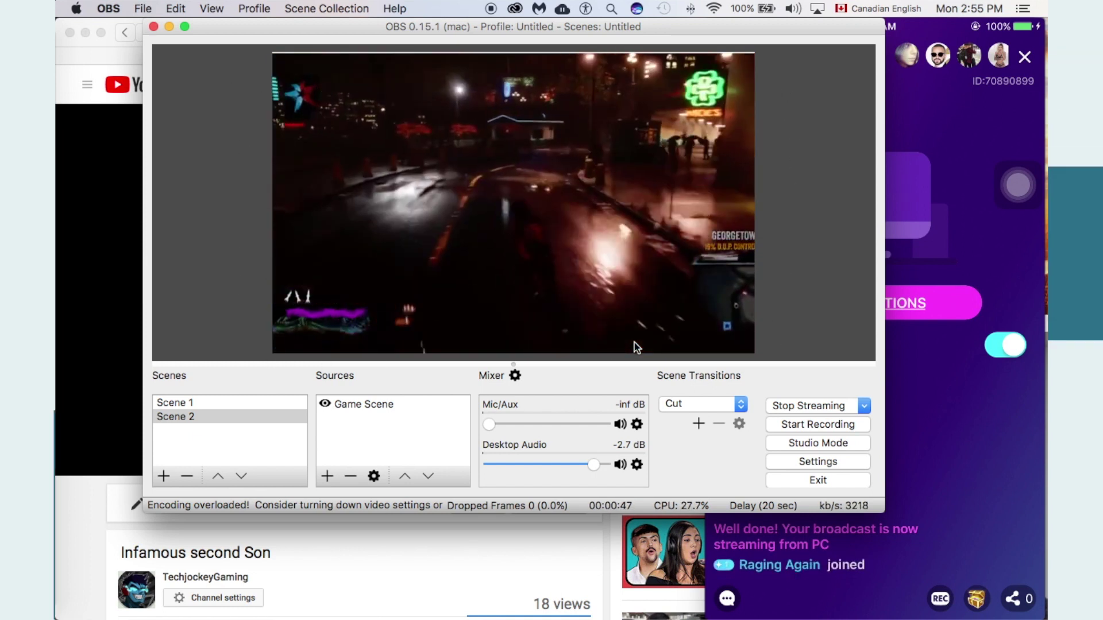
left_click(368, 546)
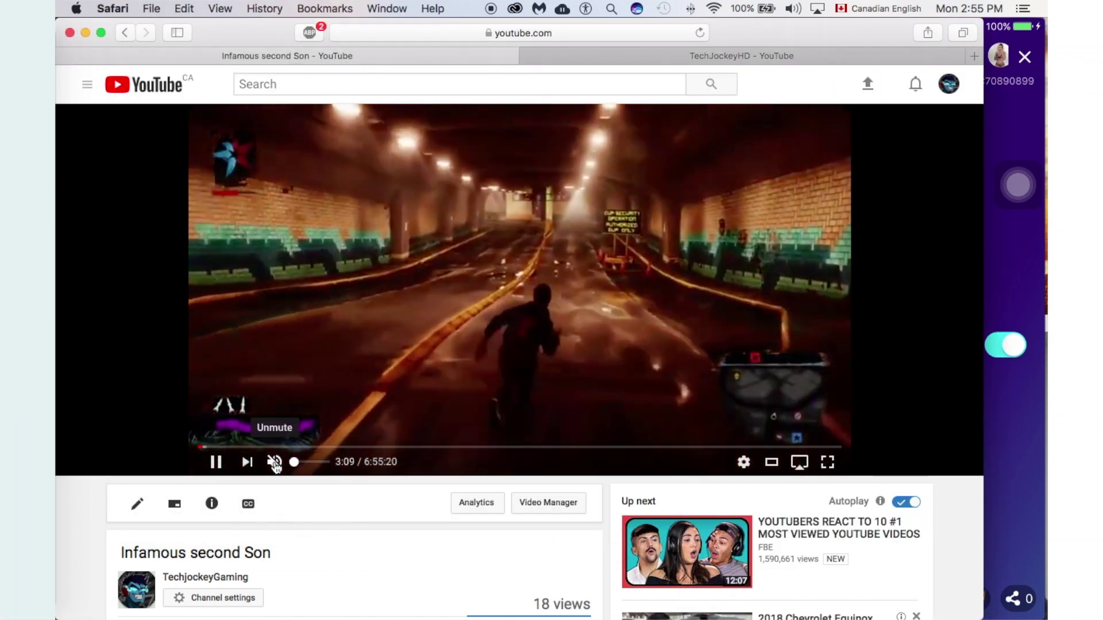
Unmute the YouTube video, switch back to OBS, and open Spotlight search.
mouse_move(294, 462)
left_mouse_down()
mouse_move(325, 463)
mouse_move(298, 467)
left_mouse_up()
key("ctrl+Up")
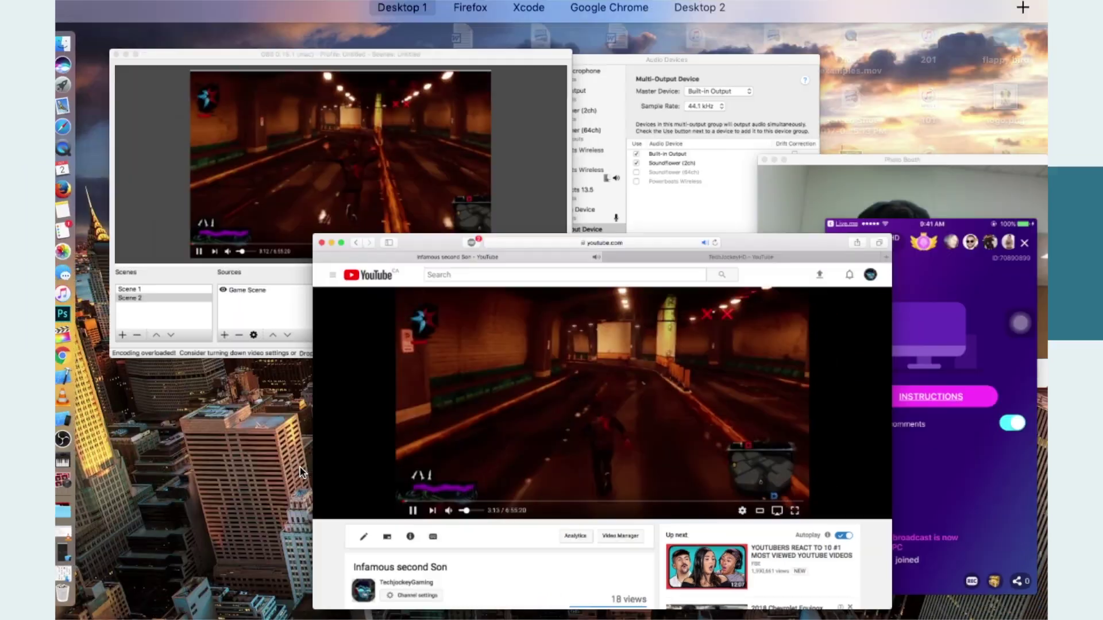
left_click(395, 228)
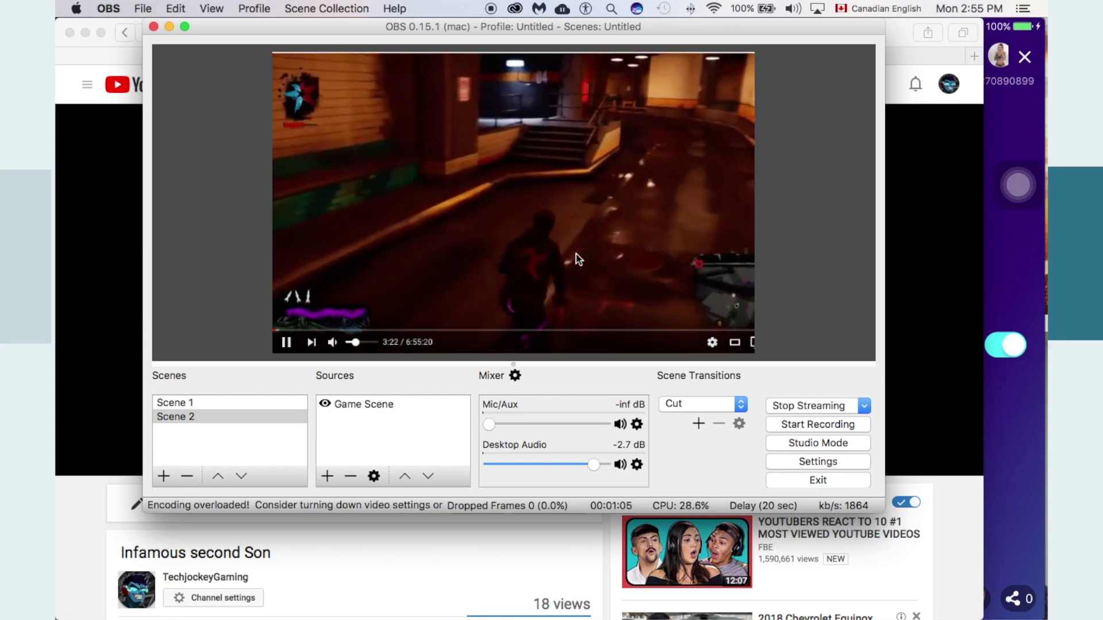
left_click(610, 8)
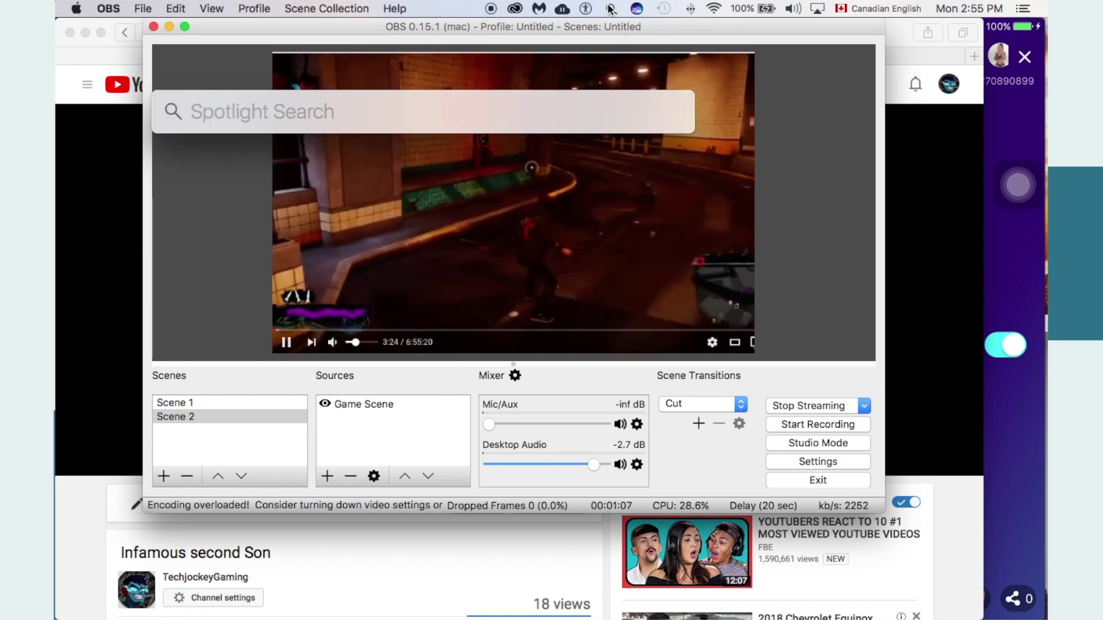
Launch Audio MIDI Setup by searching 'midi' in Spotlight.
type("midi")
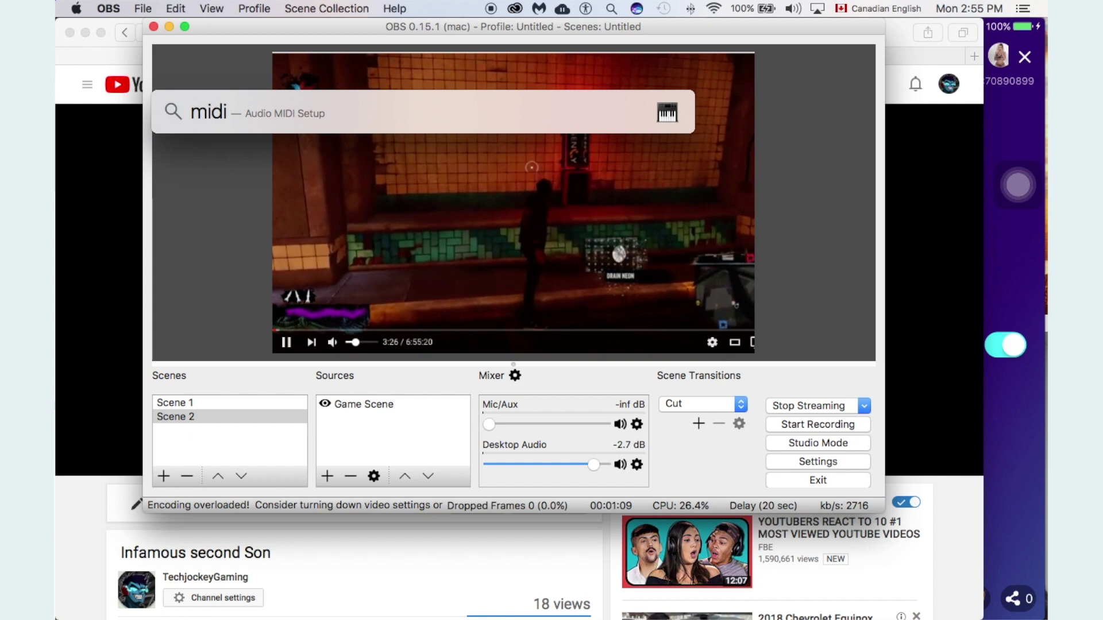
key("Return")
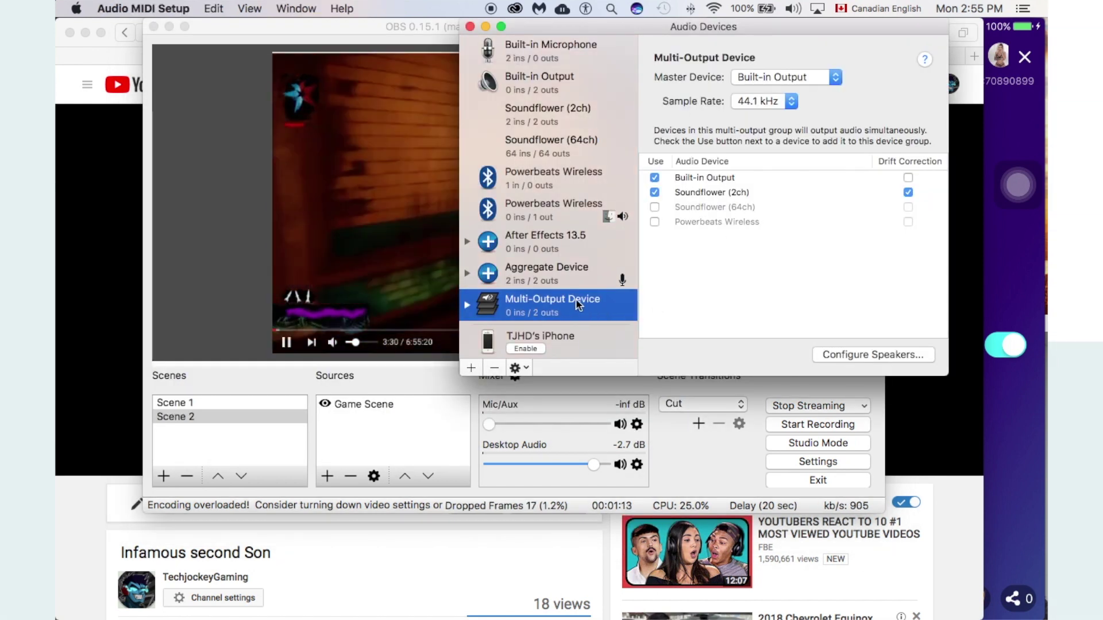
left_click(471, 369)
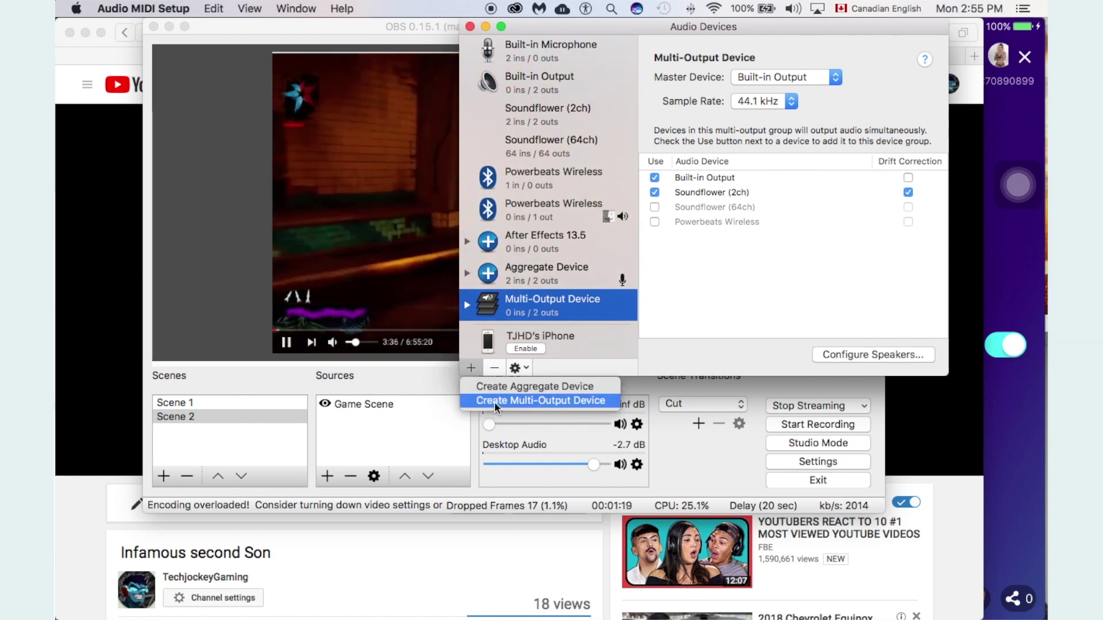
left_click(632, 344)
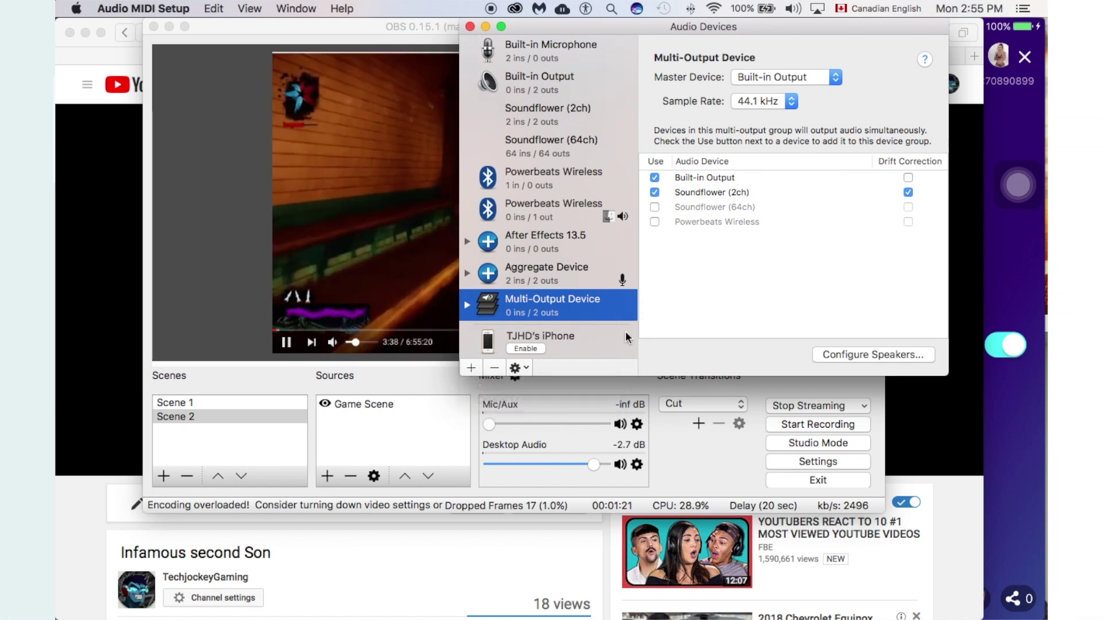
Use the Multi-Output Device for sound output, then return to OBS.
right_click(594, 312)
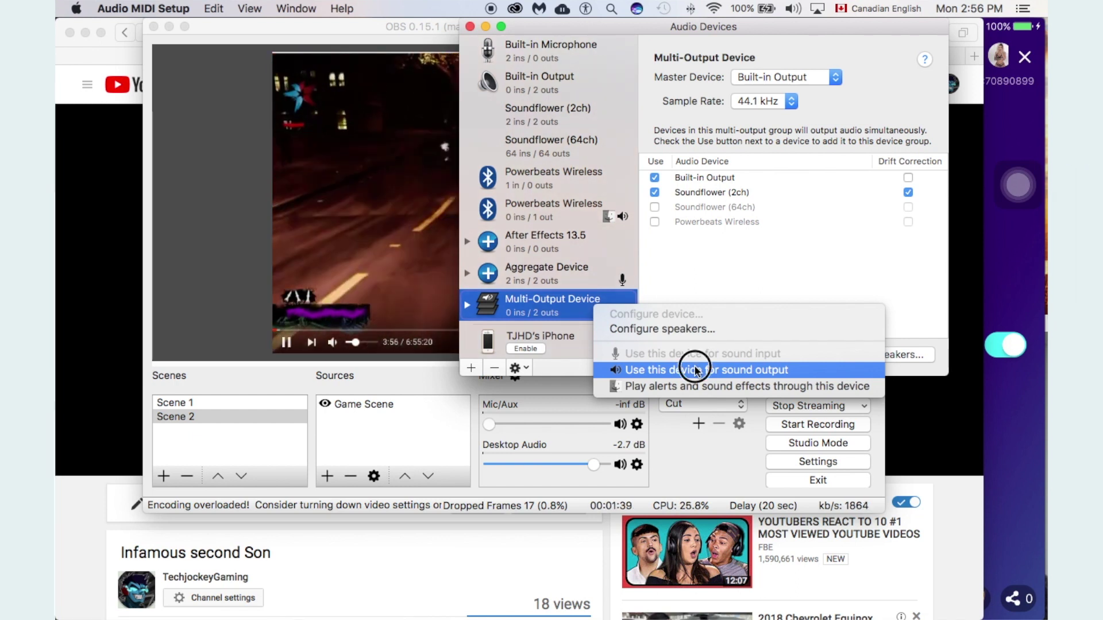
left_click(723, 319)
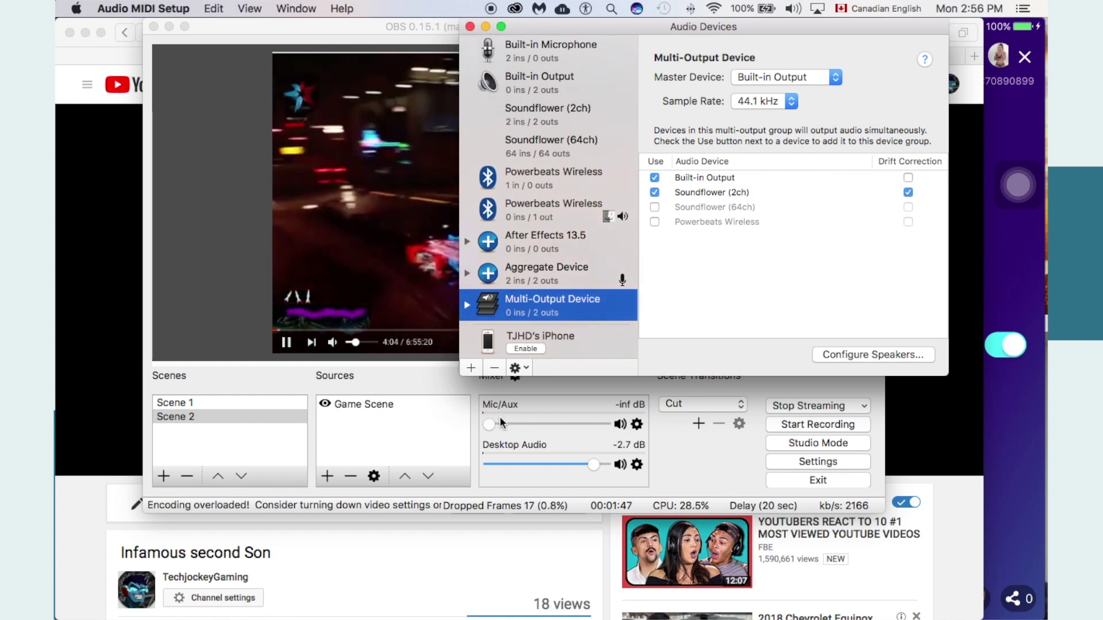
right_click(576, 316)
left_click(605, 370)
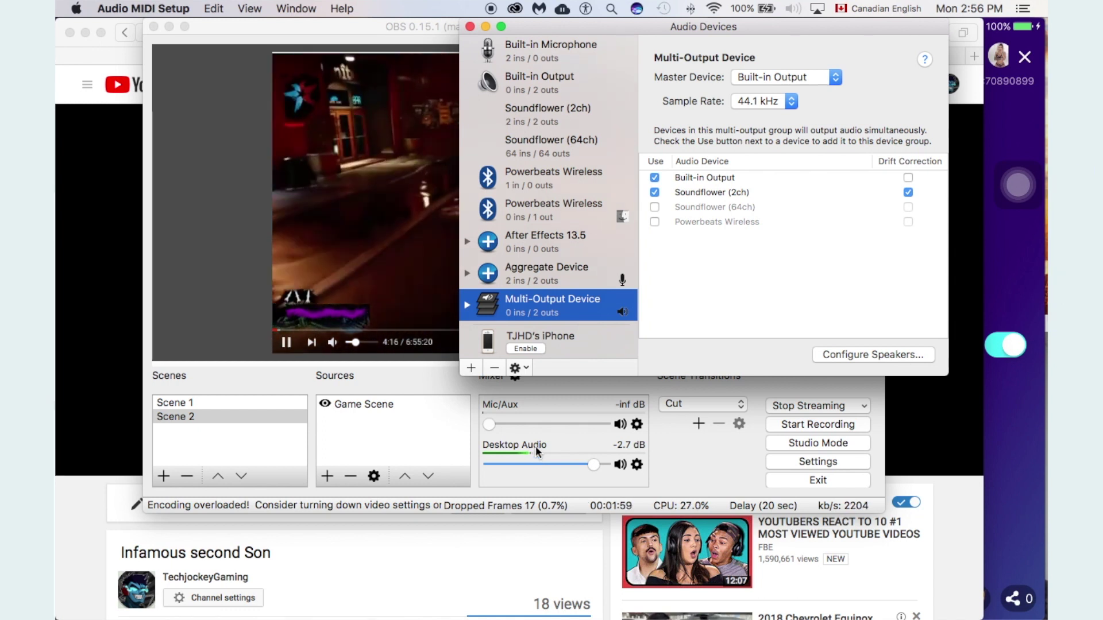
left_click(564, 433)
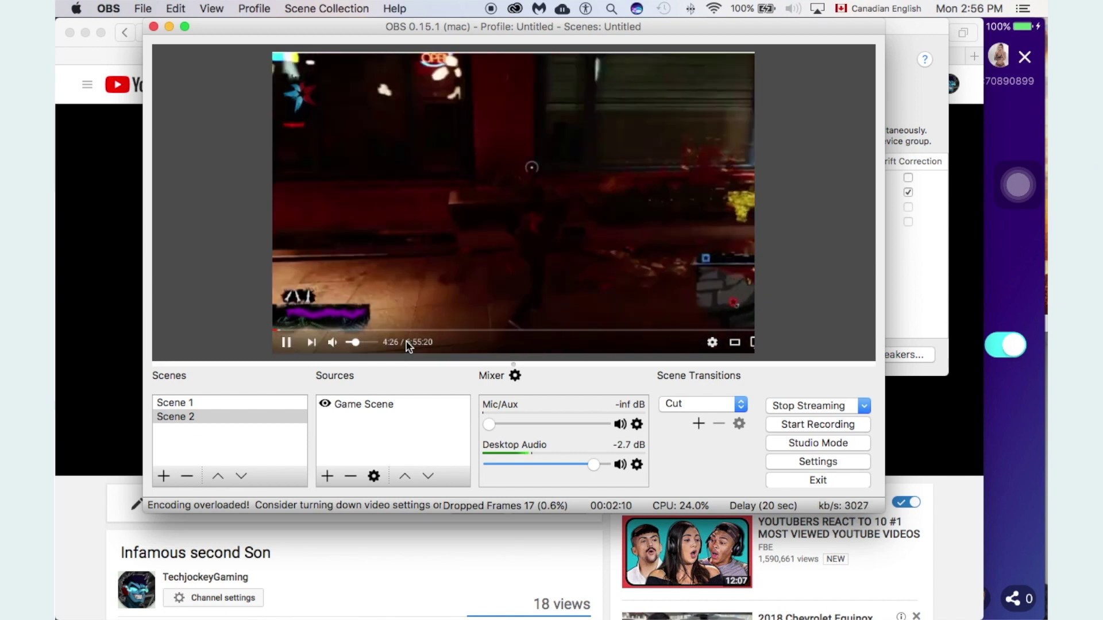
Switch between Safari and OBS, then bring the Photo Booth webcam window to the front.
left_click(412, 571)
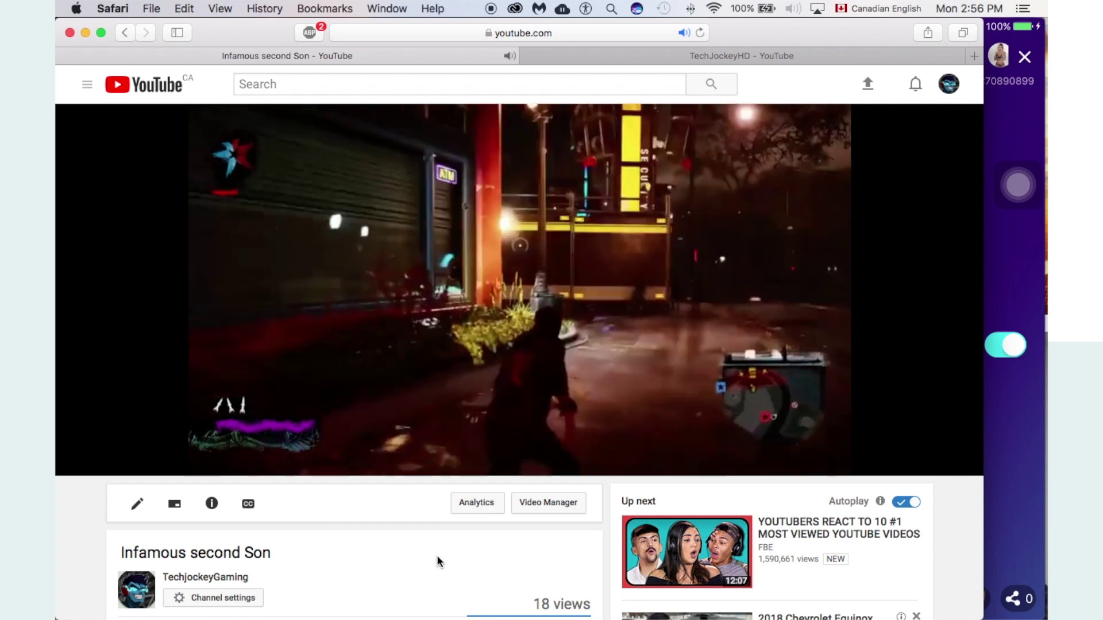
key("ctrl+Up")
left_click(189, 205)
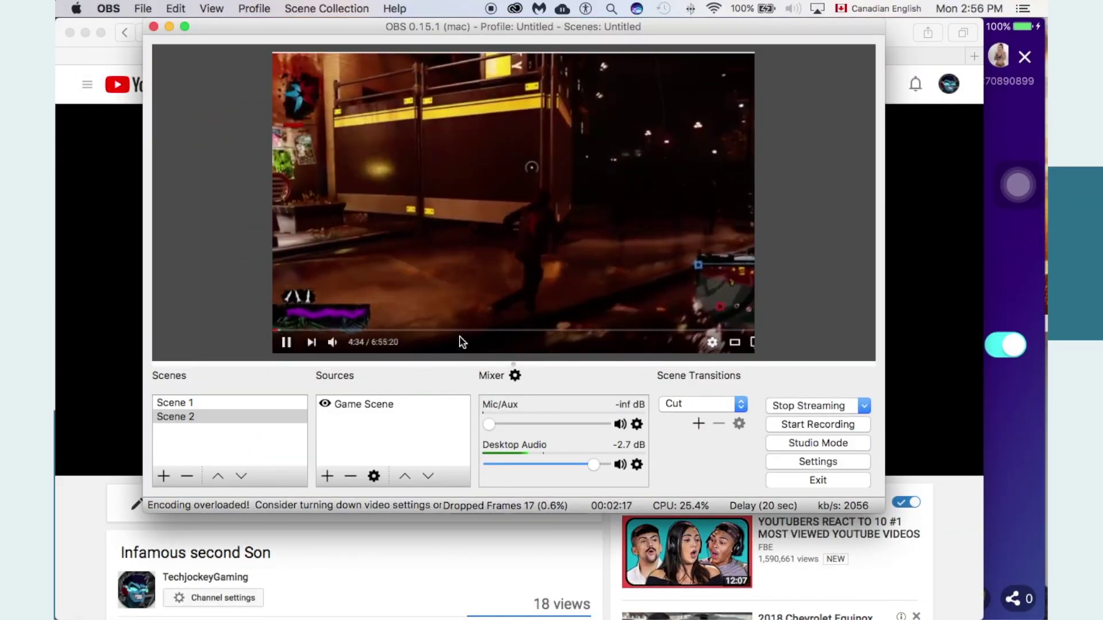
left_click(420, 556)
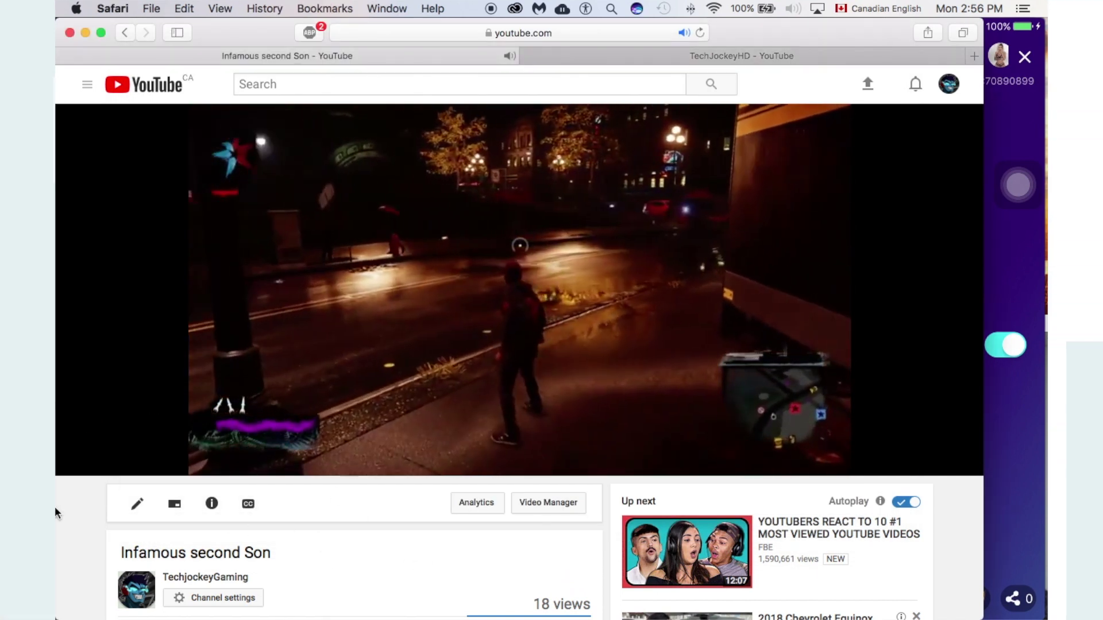
left_click(55, 439)
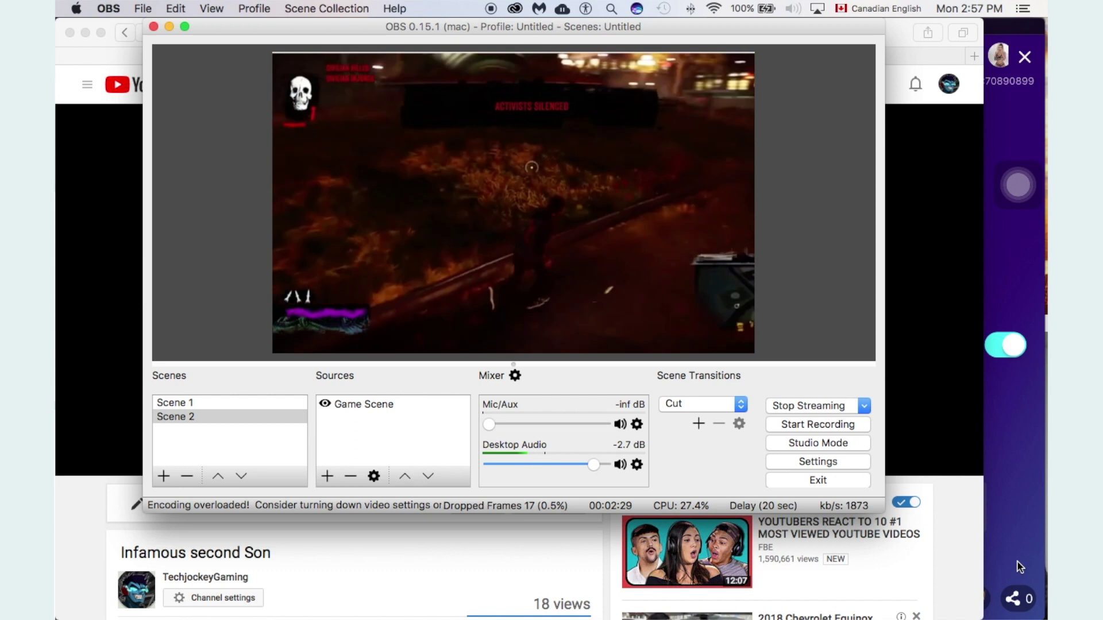
key("ctrl+Up")
left_click(974, 156)
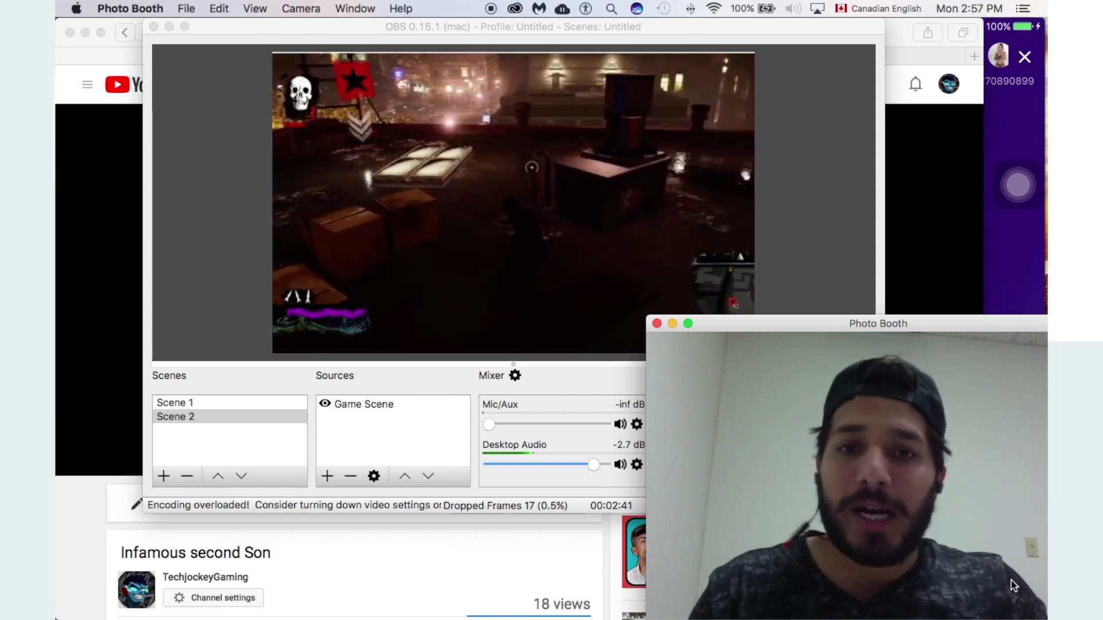
Bring OBS back in front of Photo Booth and open the Sources add menu.
left_click(436, 444)
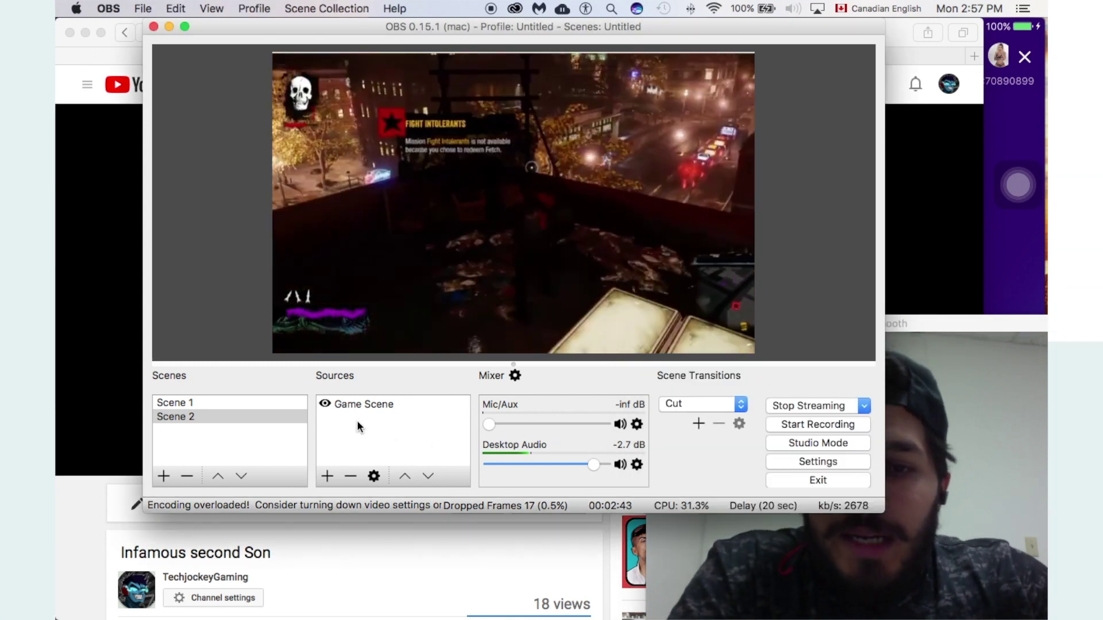
left_click(330, 476)
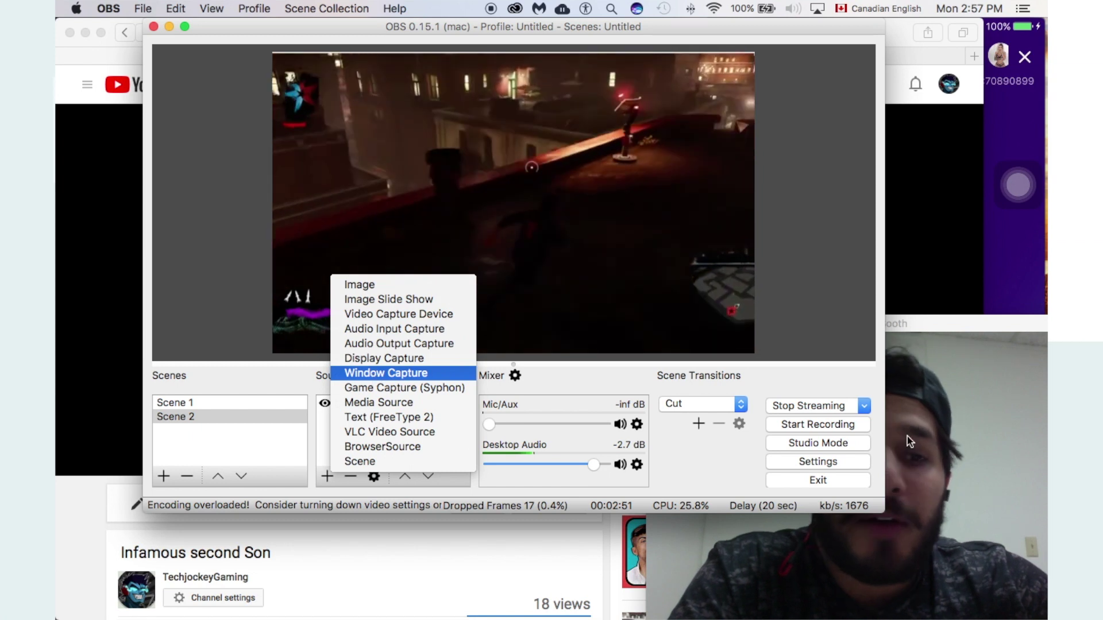
left_click(1046, 495)
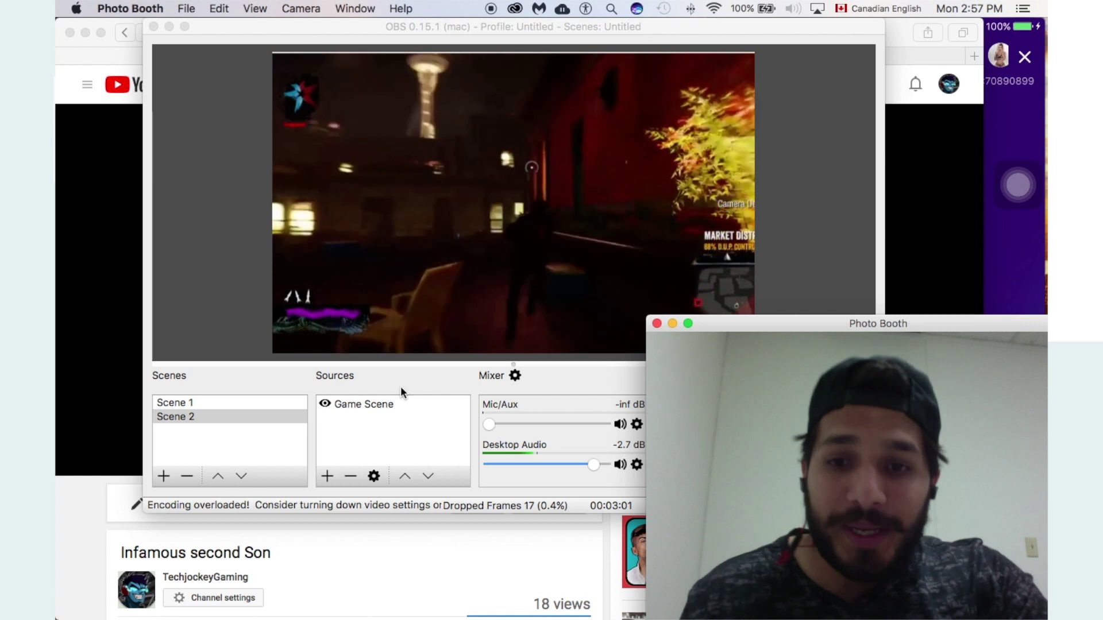
left_click(329, 477)
left_click(326, 477)
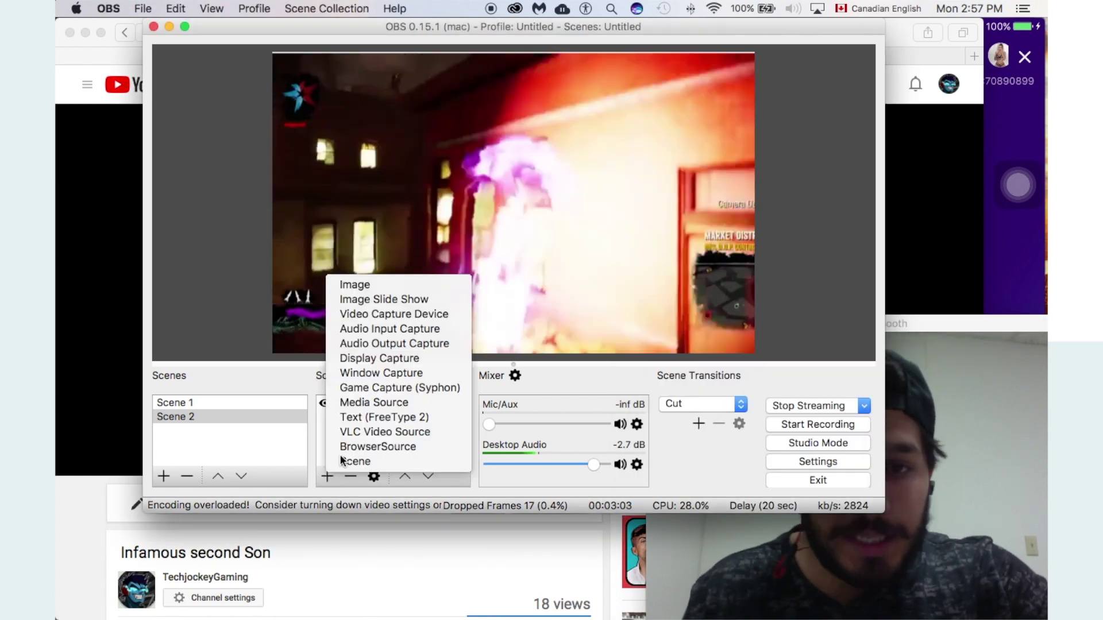
Create a Window Capture source named cam1 capturing the '[Photo Booth] Photo Booth' window.
left_click(392, 374)
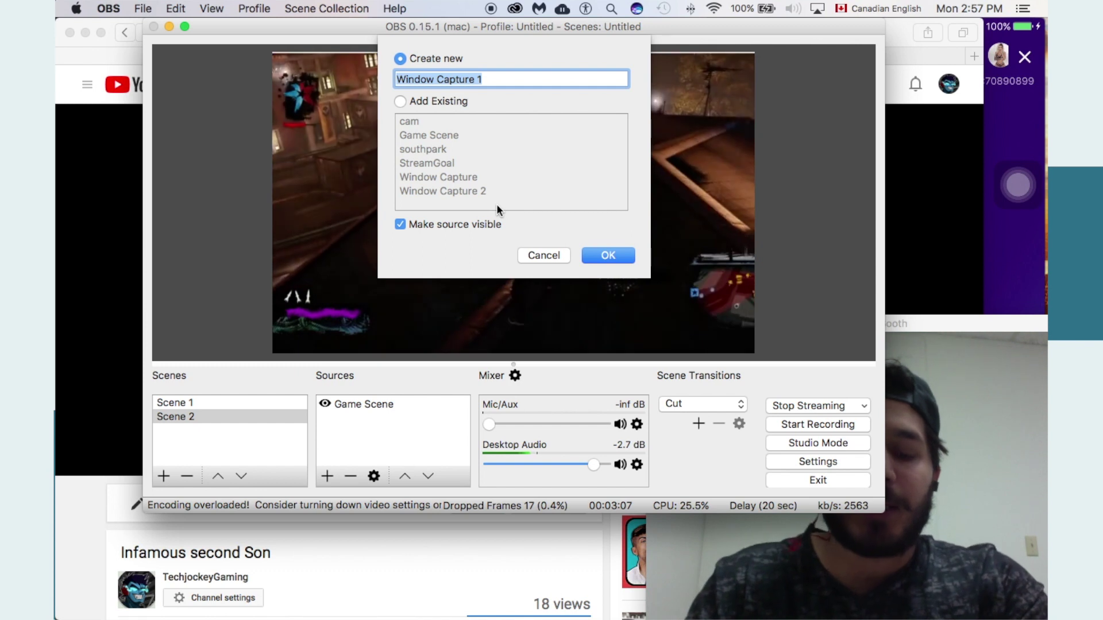
type("cam")
left_click(609, 252)
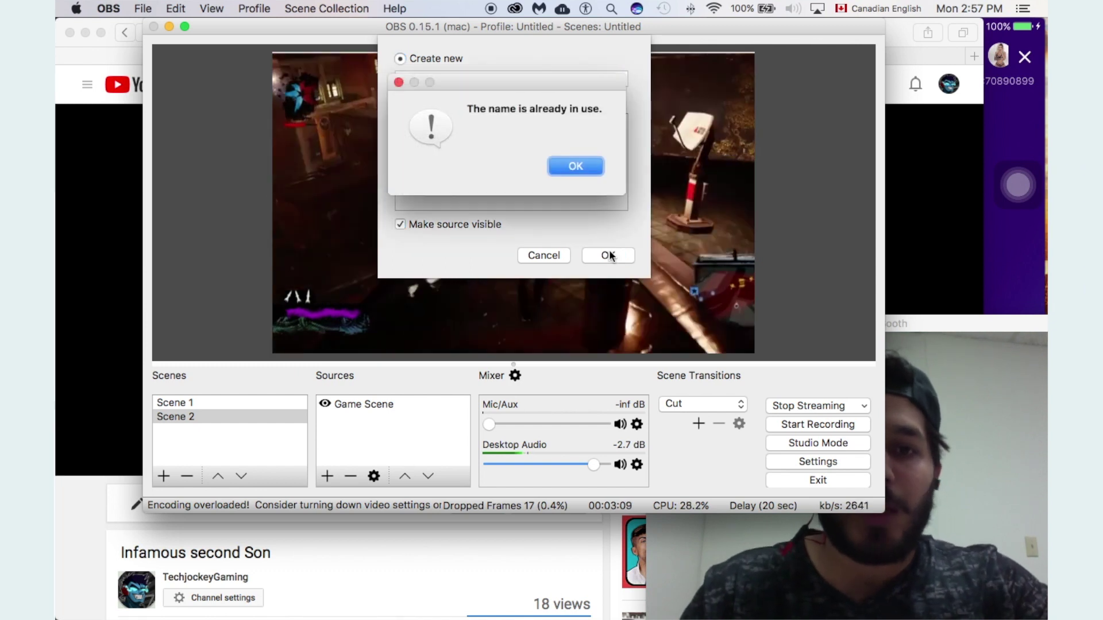
left_click(578, 164)
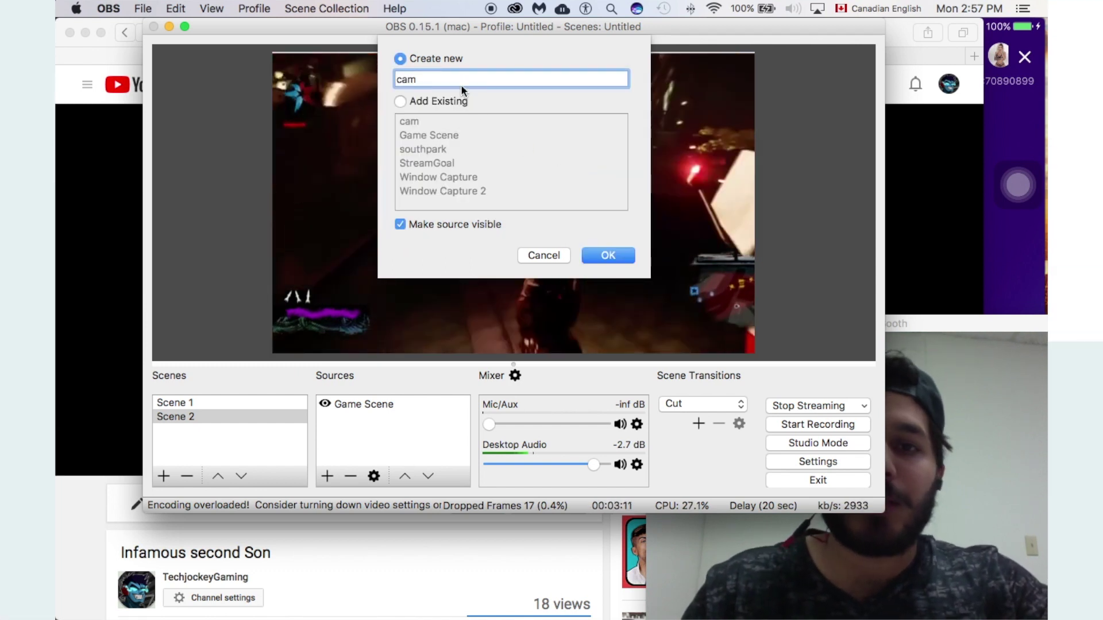
left_click(608, 254)
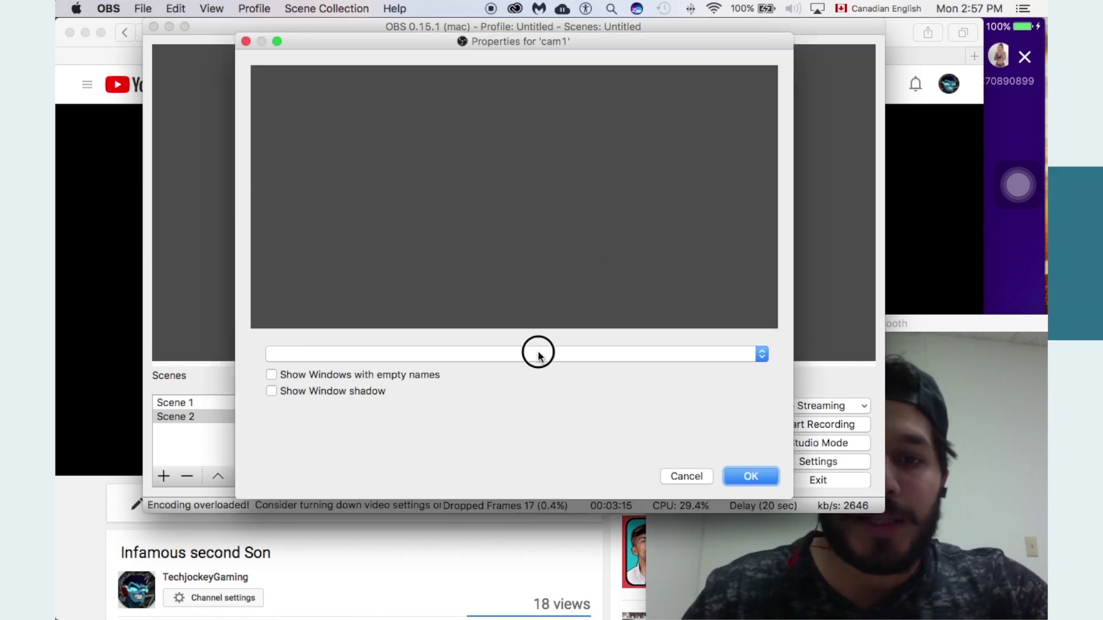
left_click(538, 352)
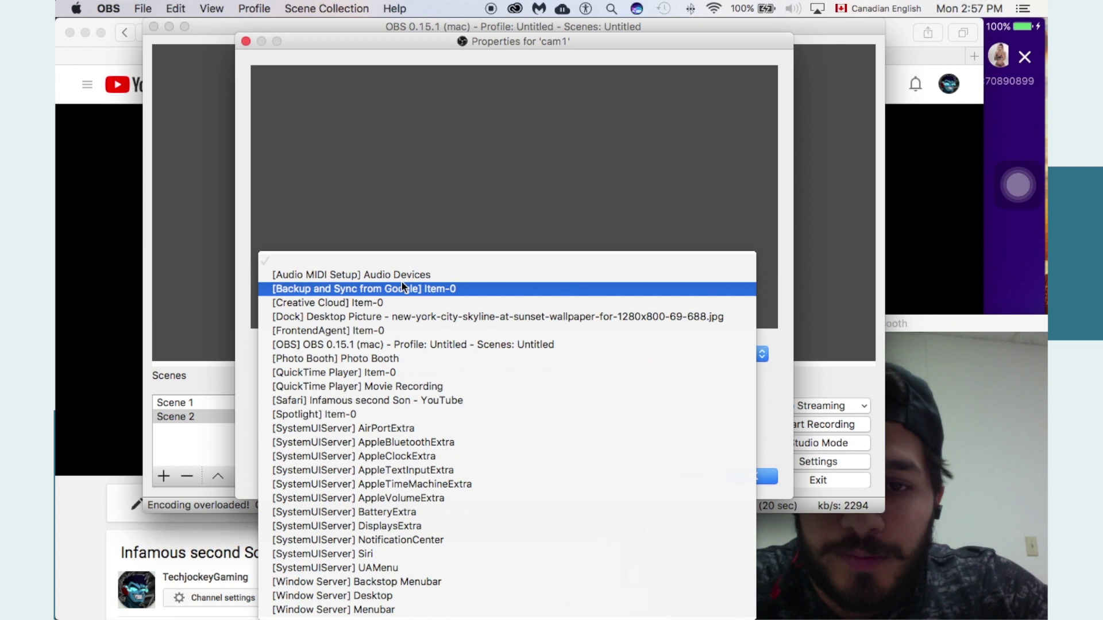
left_click(390, 358)
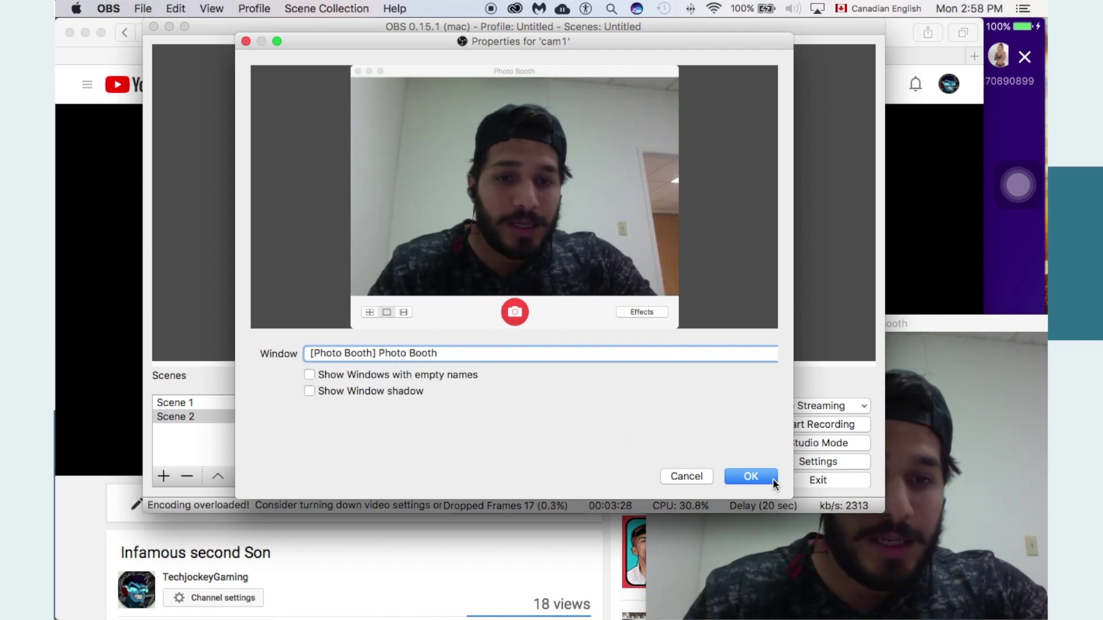
left_click(751, 477)
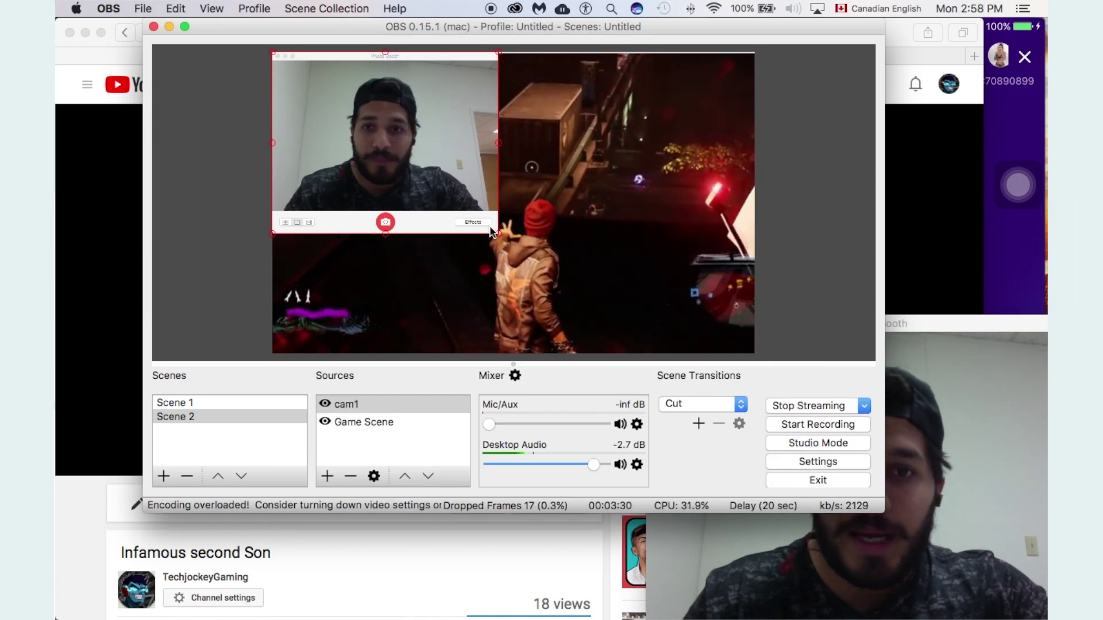
Resize the cam1 Photo Booth capture to a small box in the preview's bottom-right corner.
left_click_drag(502, 237, 377, 107)
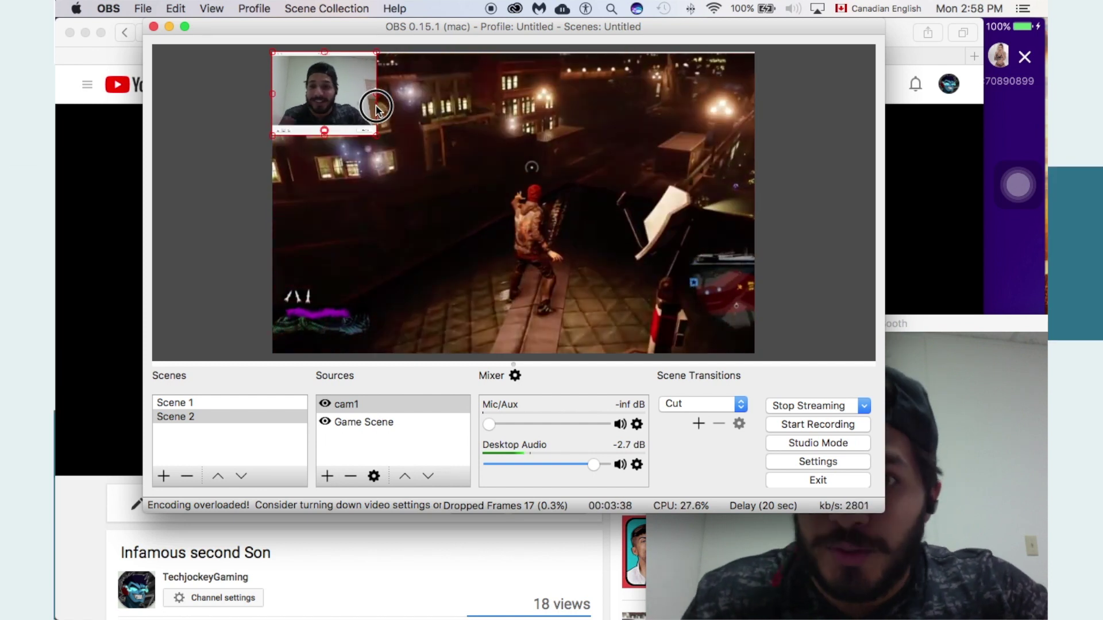
left_click_drag(310, 88, 697, 321)
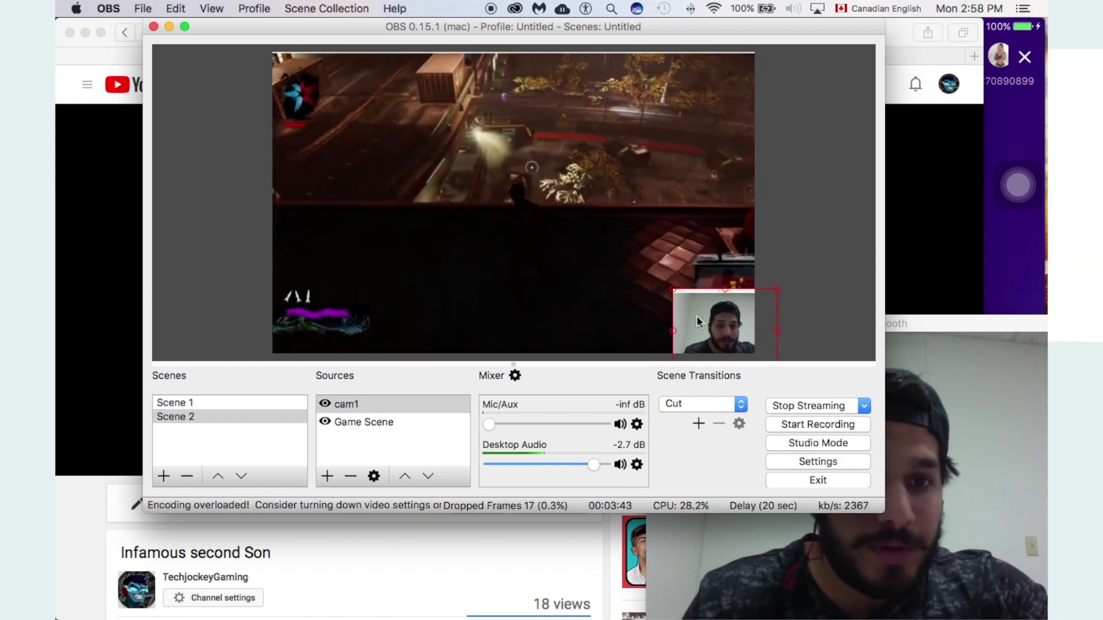